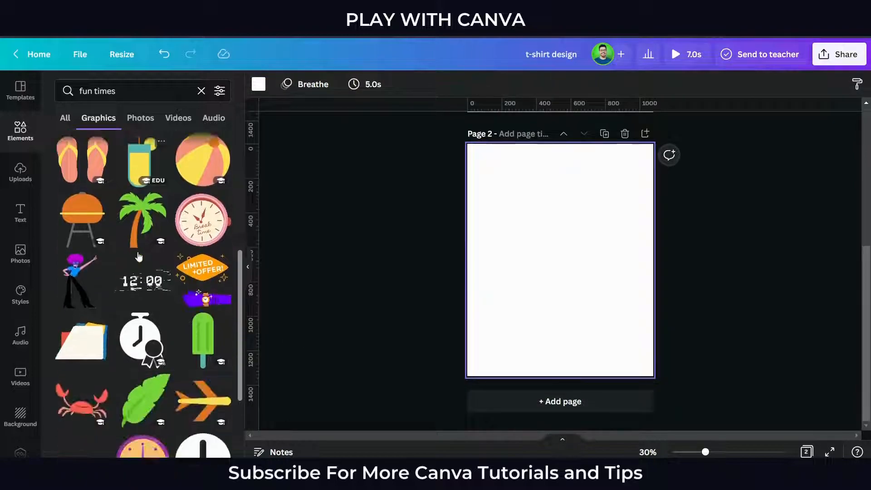
# - Search the graphics for "beach" and add the palm-tree island graphic to page 2
pyautogui.click(79, 91)
pyautogui.hotkey('ctrl', 'a')
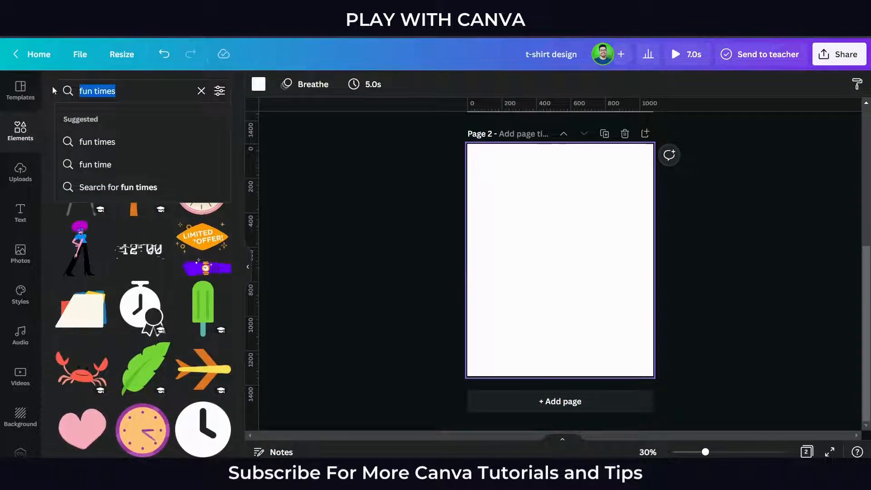
pyautogui.write('beach')
pyautogui.press('Return')
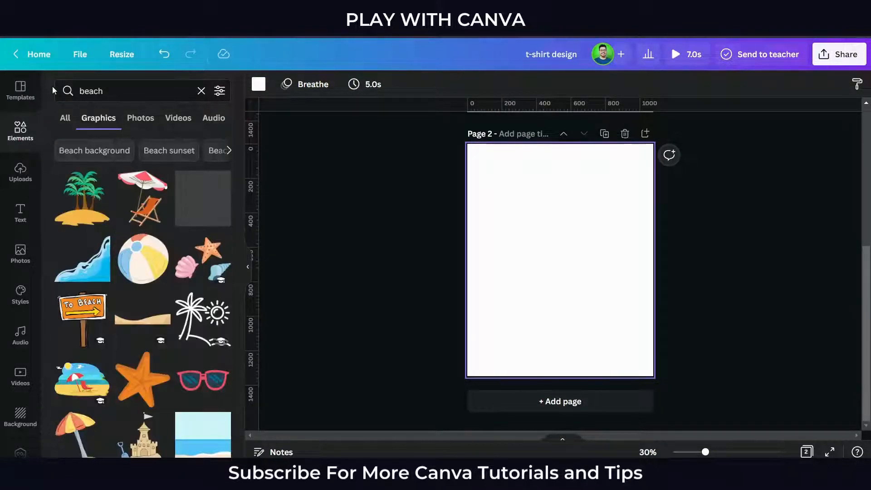
pyautogui.click(104, 197)
pyautogui.scroll(-5, 144, 309)
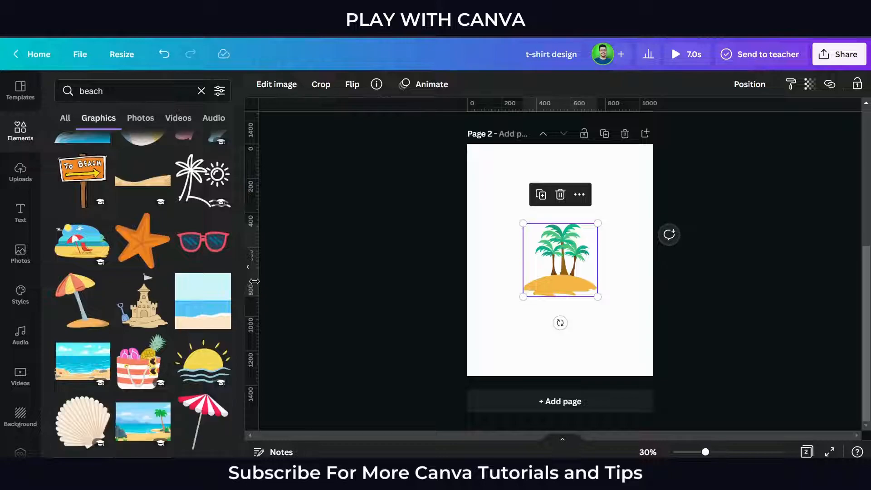
# - Enlarge the palm-tree island graphic on page 2
pyautogui.click(248, 268)
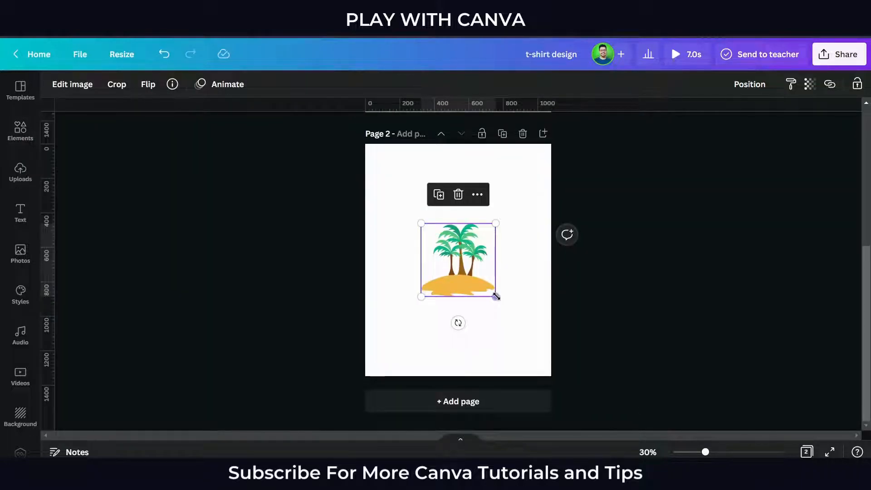
pyautogui.moveTo(498, 299); pyautogui.dragTo(535, 345)
pyautogui.click(558, 309)
# - Enlarge the Fun Times badge on page 1 and centre it on the page
pyautogui.scroll(6, 558, 306)
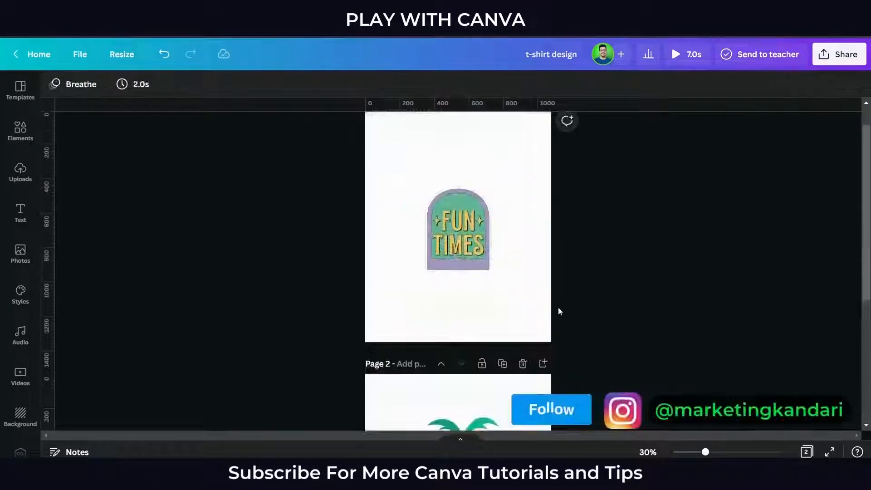
pyautogui.click(475, 303)
pyautogui.moveTo(491, 309); pyautogui.dragTo(528, 357)
pyautogui.moveTo(498, 312); pyautogui.dragTo(517, 317)
pyautogui.click(604, 332)
# - Centre the palm-tree island graphic on page 2
pyautogui.scroll(-6, 585, 332)
pyautogui.click(474, 307)
pyautogui.moveTo(490, 281)
pyautogui.mouseDown()
pyautogui.moveTo(490, 295)
pyautogui.moveTo(490, 282)
pyautogui.mouseUp()
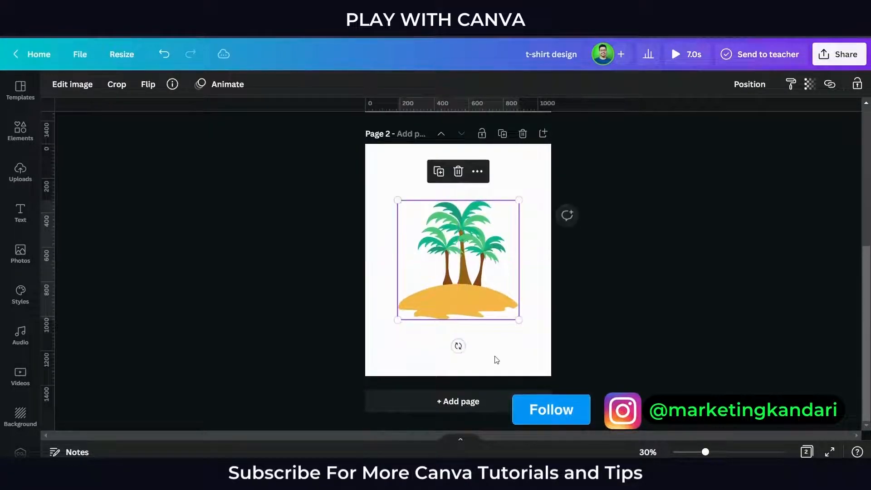
pyautogui.click(464, 329)
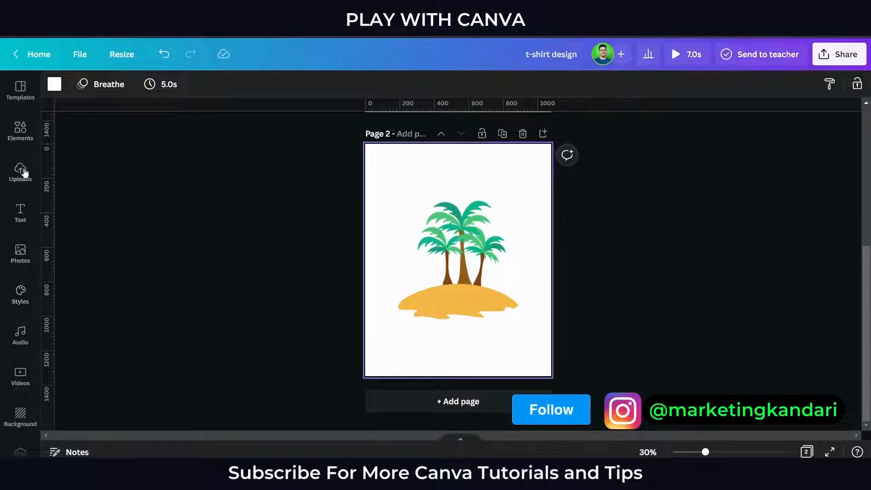
# - Add a heading to page 2 and place it above the palm trees, enlarged to about size 88.6
pyautogui.scroll(-2, 22, 264)
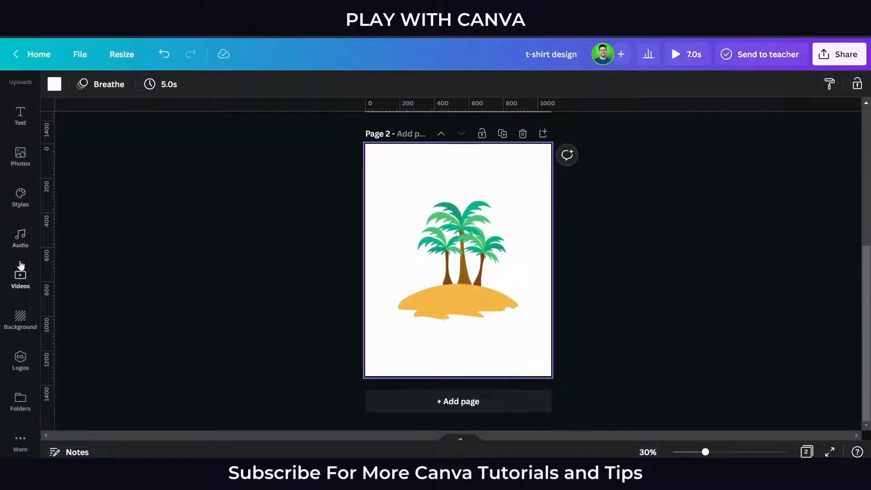
pyautogui.scroll(2, 21, 265)
pyautogui.click(20, 213)
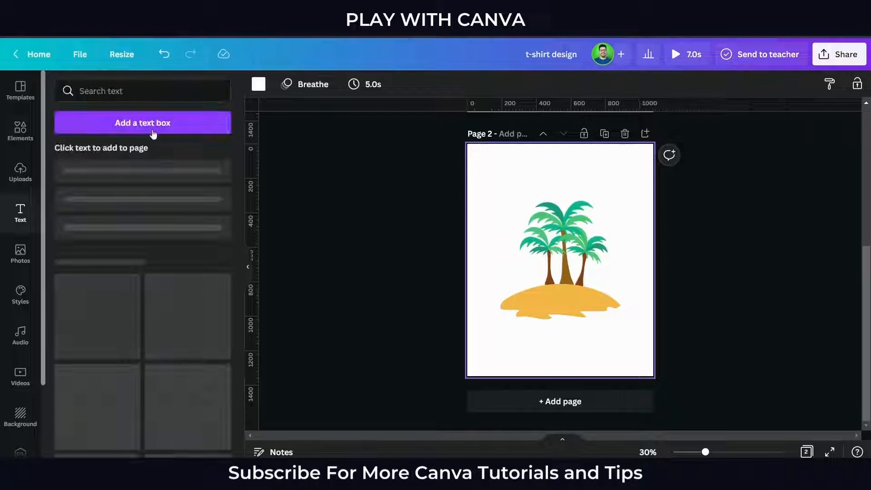
pyautogui.click(152, 186)
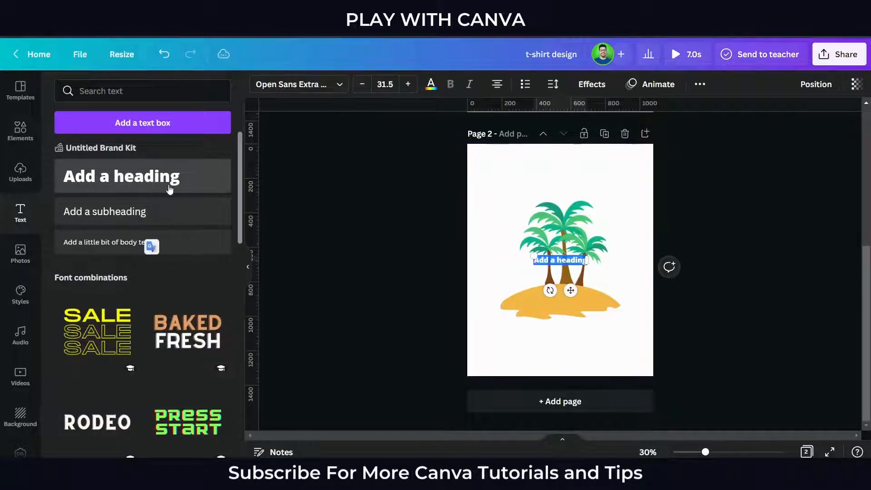
pyautogui.click(531, 337)
pyautogui.moveTo(555, 271); pyautogui.dragTo(554, 194)
pyautogui.moveTo(616, 212); pyautogui.dragTo(632, 200)
# - Replace the heading's text with "i love beach" and set it in uppercase
pyautogui.doubleClick(626, 188)
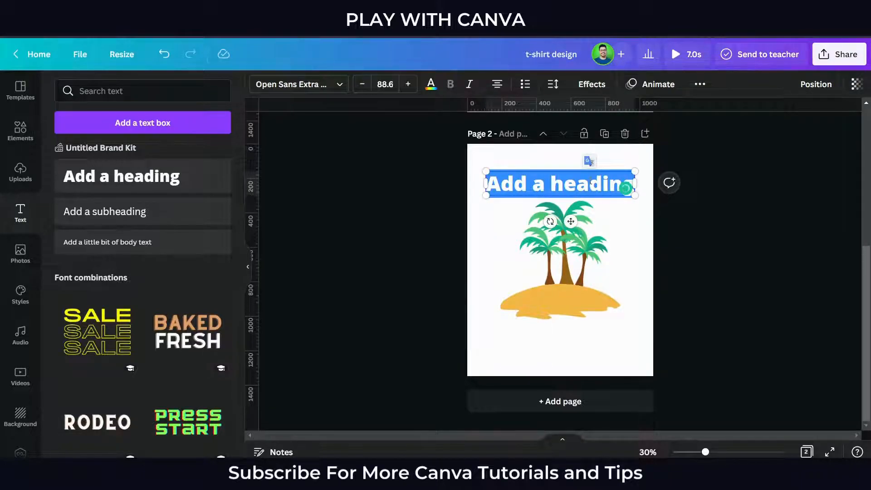
pyautogui.write('i love beach')
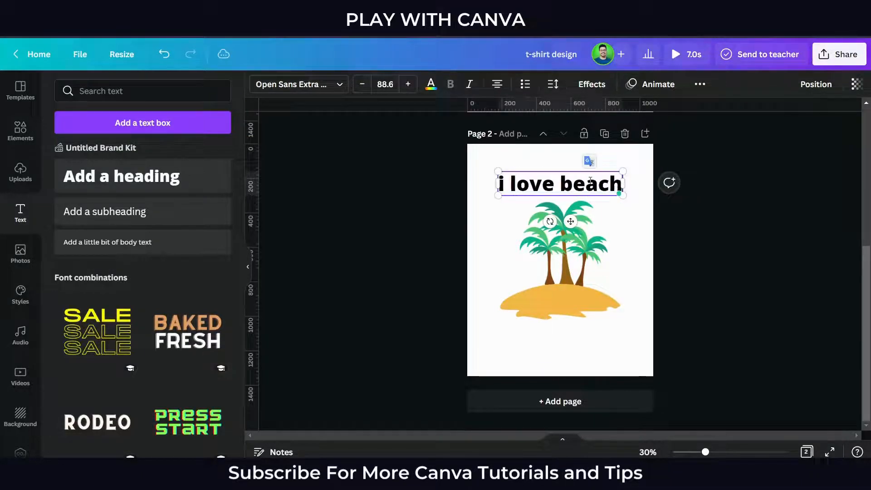
pyautogui.hotkey('ctrl', 'a')
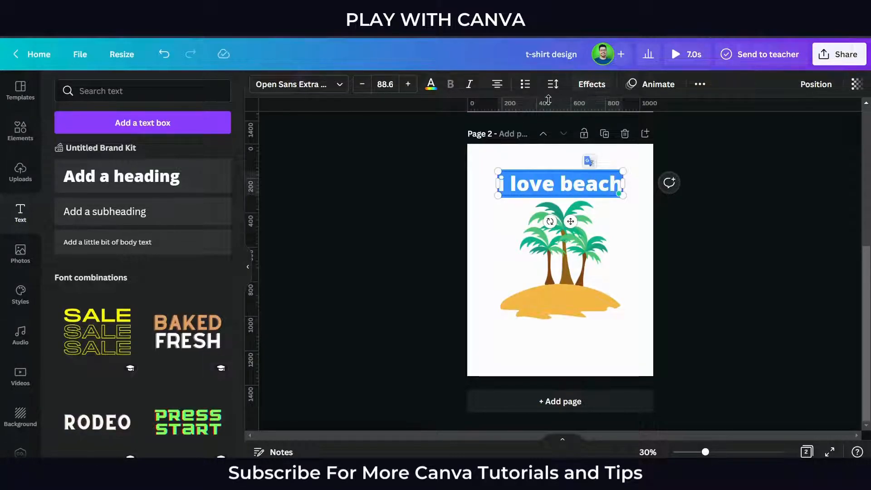
pyautogui.click(701, 88)
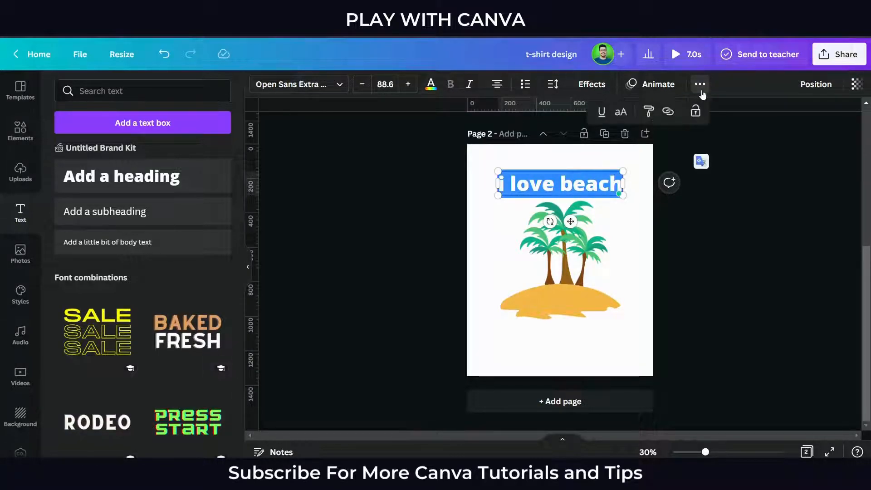
pyautogui.click(619, 114)
pyautogui.click(692, 235)
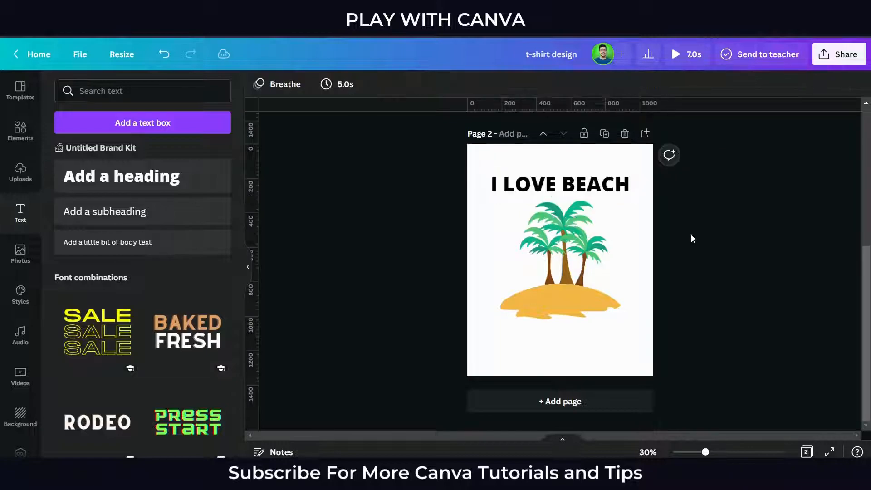
# - Change the font of the I LOVE BEACH heading to Brasika
pyautogui.click(613, 191)
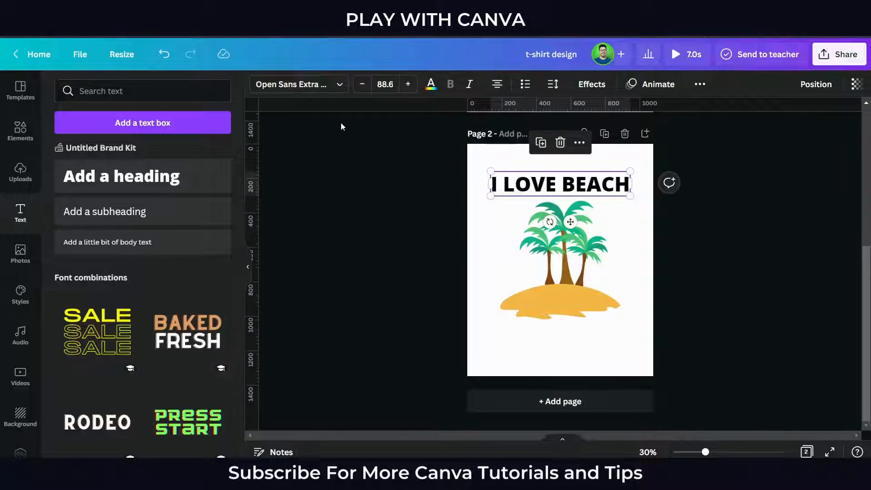
pyautogui.click(318, 84)
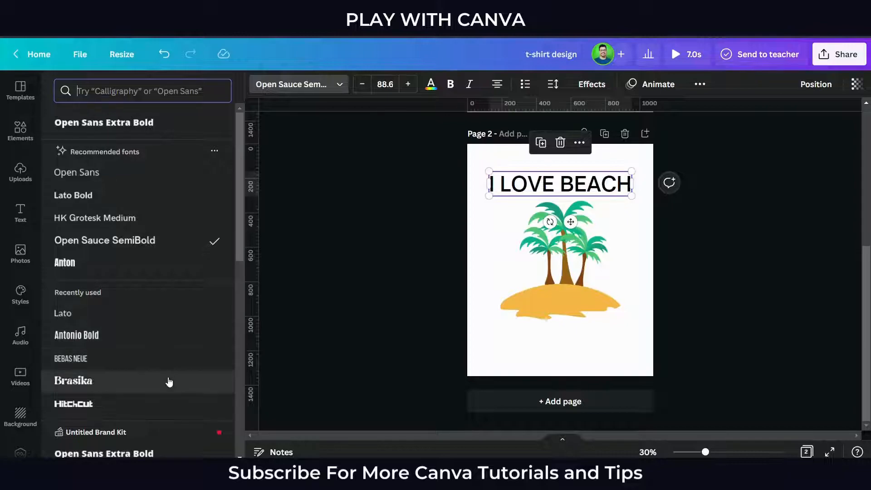
pyautogui.click(145, 403)
pyautogui.hotkey('ctrl', 'z')
pyautogui.click(321, 340)
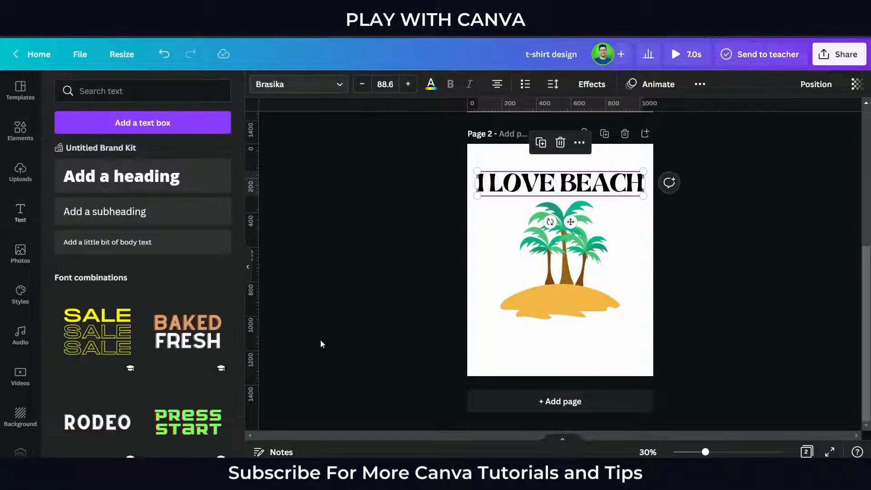
# - Shrink the I LOVE BEACH heading to about size 79.3, keeping it above the palm trees
pyautogui.click(249, 266)
pyautogui.scroll(3, 458, 281)
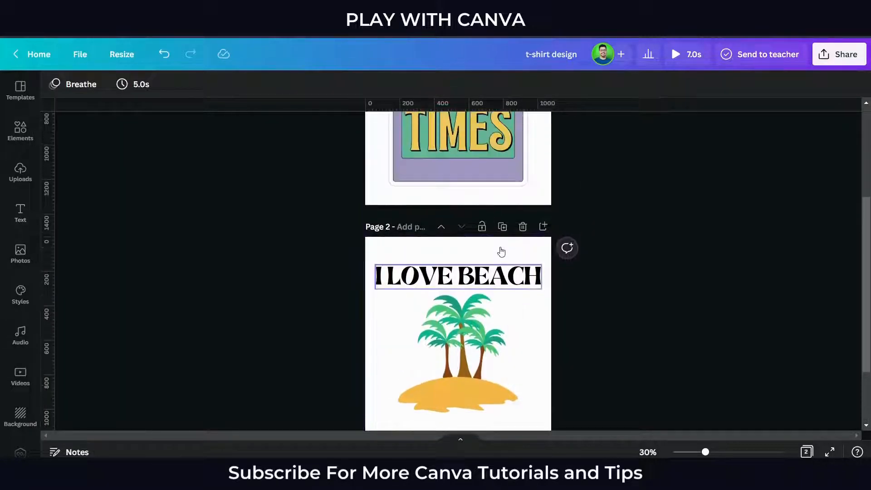
pyautogui.click(511, 296)
pyautogui.moveTo(550, 309); pyautogui.dragTo(534, 302)
pyautogui.scroll(-3, 584, 378)
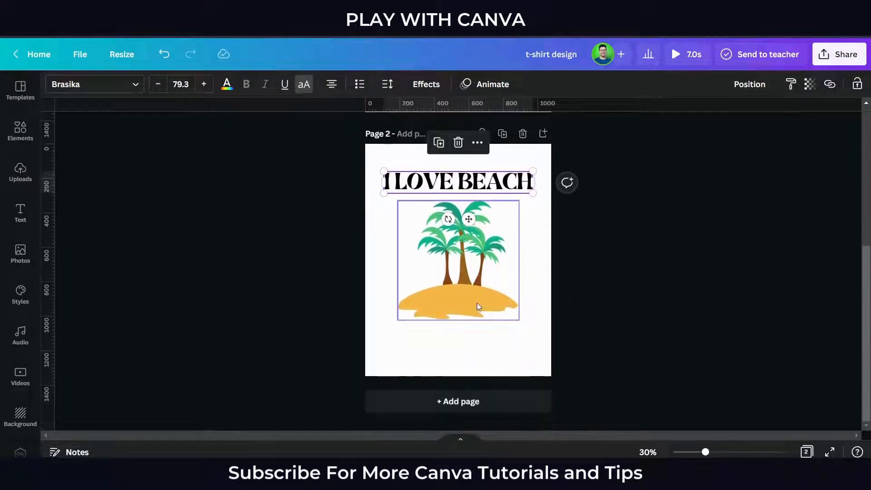
# - Shrink the palm-tree island graphic and move the heading down close above it
pyautogui.click(508, 340)
pyautogui.moveTo(520, 349); pyautogui.dragTo(482, 301)
pyautogui.click(516, 190)
pyautogui.moveTo(516, 192); pyautogui.dragTo(516, 224)
# - Apply a Curve shape of 81 to the heading and nudge the arched text over the palm trees
pyautogui.click(427, 84)
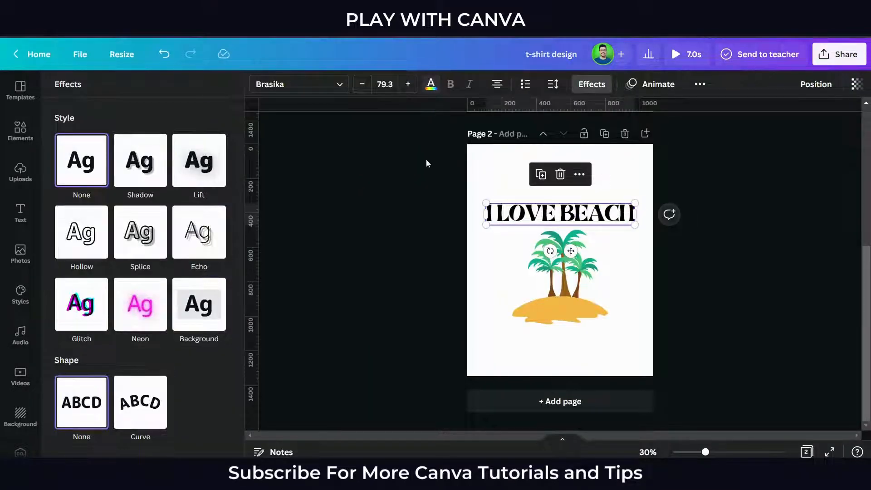
pyautogui.click(156, 397)
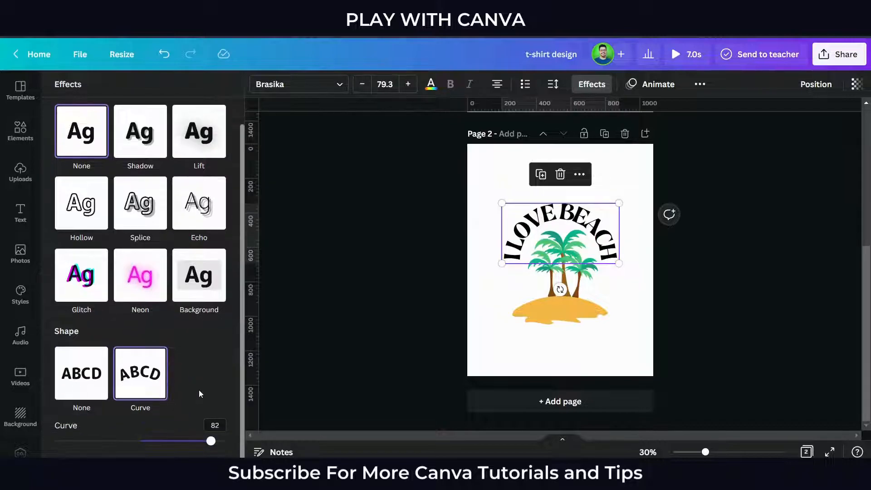
pyautogui.moveTo(210, 441)
pyautogui.mouseDown()
pyautogui.moveTo(226, 441)
pyautogui.moveTo(206, 441)
pyautogui.mouseUp()
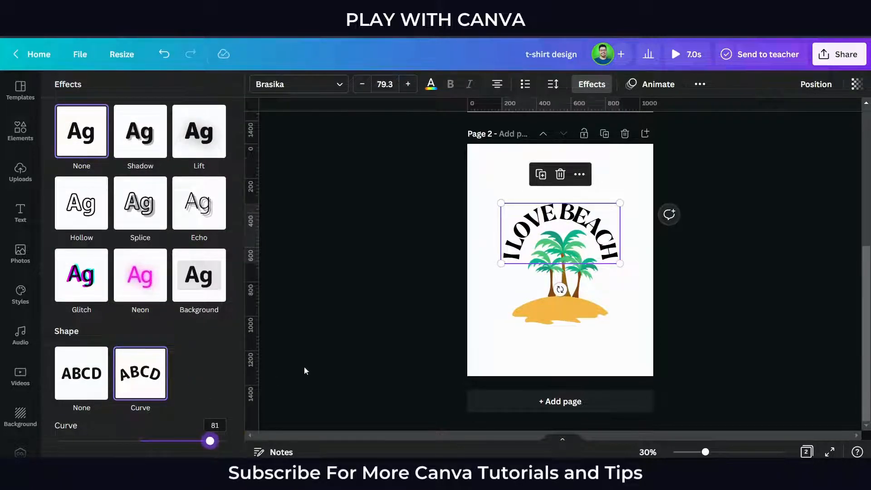
pyautogui.click(343, 323)
pyautogui.moveTo(497, 235); pyautogui.dragTo(497, 238)
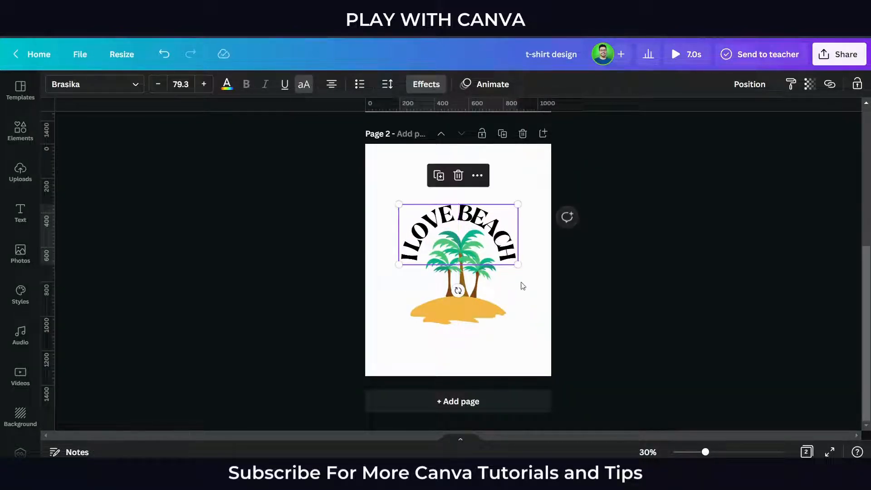
# - Set the curved heading's letter spacing to 140 and nudge it around the palm trees
pyautogui.click(388, 85)
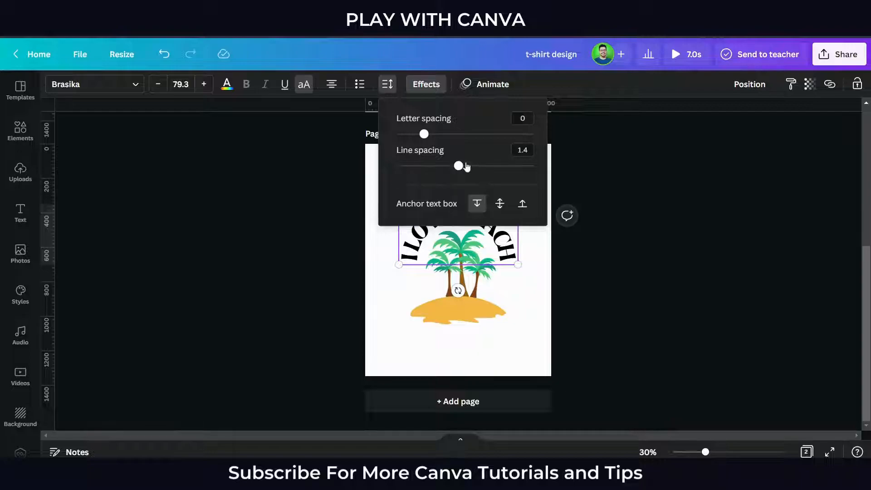
pyautogui.moveTo(424, 134); pyautogui.dragTo(441, 135)
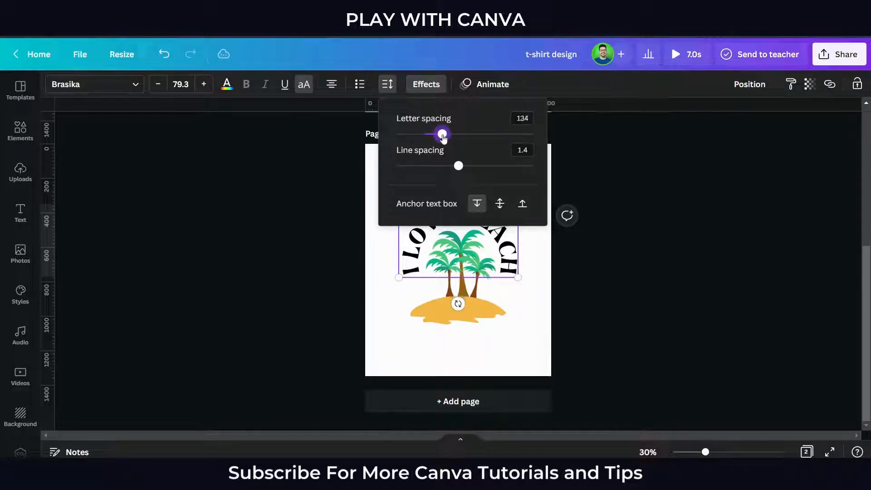
pyautogui.click(635, 319)
pyautogui.click(514, 246)
pyautogui.moveTo(514, 245); pyautogui.dragTo(511, 241)
# - Select the curved heading and palm-tree island together, then enlarge and reposition them as one design on page 2
pyautogui.moveTo(536, 341); pyautogui.dragTo(431, 233)
pyautogui.moveTo(443, 266); pyautogui.dragTo(443, 262)
pyautogui.moveTo(517, 322); pyautogui.dragTo(531, 334)
pyautogui.moveTo(503, 292); pyautogui.dragTo(500, 286)
pyautogui.click(726, 84)
pyautogui.click(680, 251)
# - Nudge the Fun Times badge slightly upward on page 1
pyautogui.scroll(1, 636, 309)
pyautogui.scroll(4, 636, 314)
pyautogui.scroll(-4, 636, 315)
pyautogui.scroll(4, 635, 314)
pyautogui.moveTo(473, 248); pyautogui.dragTo(473, 245)
pyautogui.scroll(-5, 565, 354)
# - Add a blank third page and search the graphics for "recycle"
pyautogui.click(469, 402)
pyautogui.click(22, 136)
pyautogui.click(127, 95)
pyautogui.write('recycle')
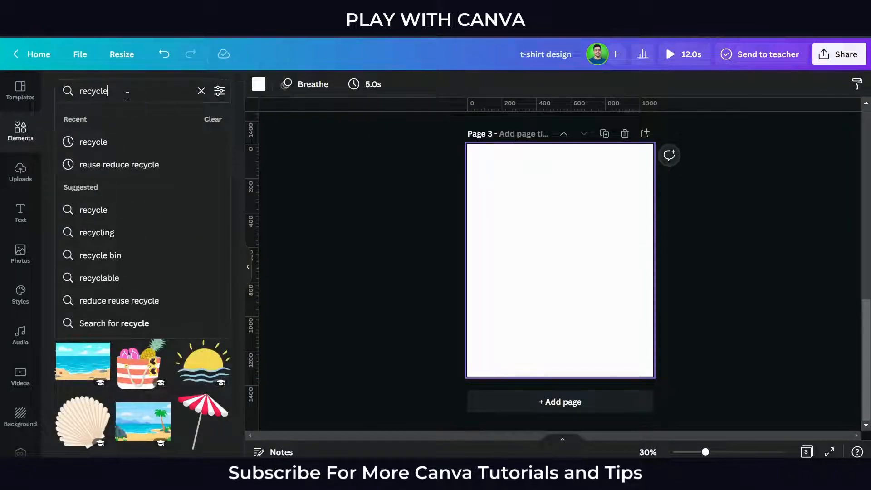
pyautogui.press('Return')
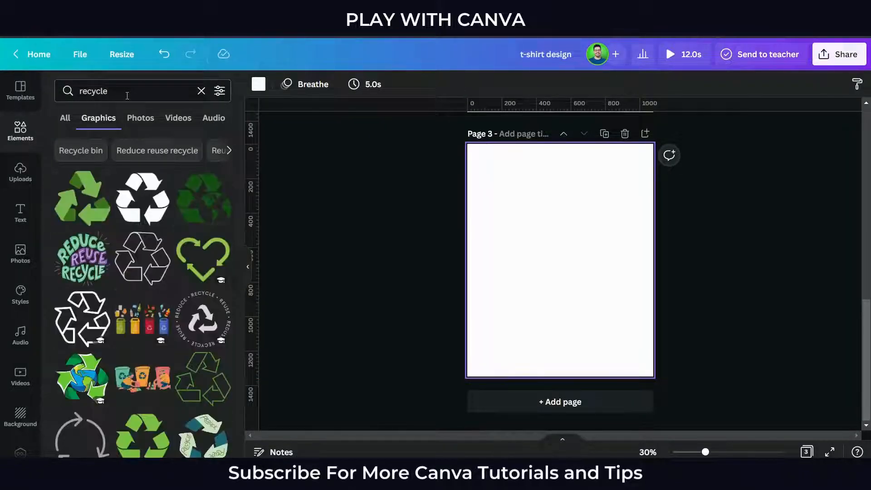
# - Place the Reduce Reuse Recycle lettering on page 3, enlarged to most of the page width, and add a blank fourth page
pyautogui.click(87, 270)
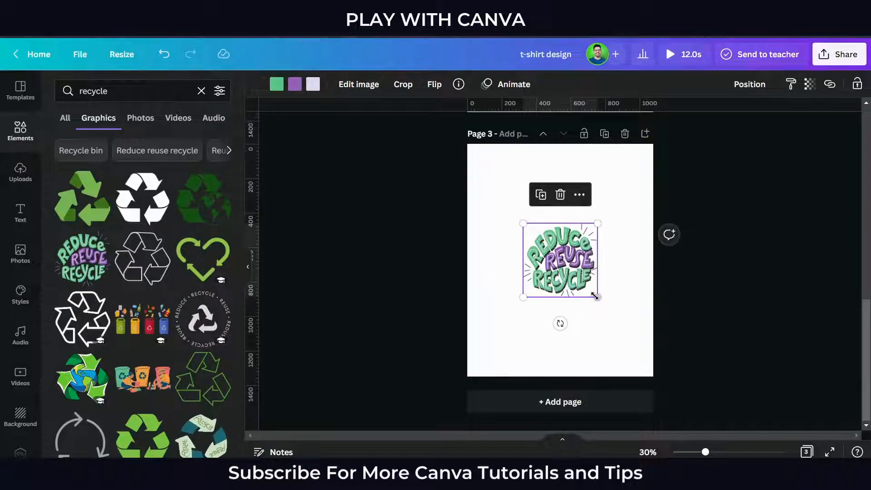
pyautogui.moveTo(597, 296); pyautogui.dragTo(637, 336)
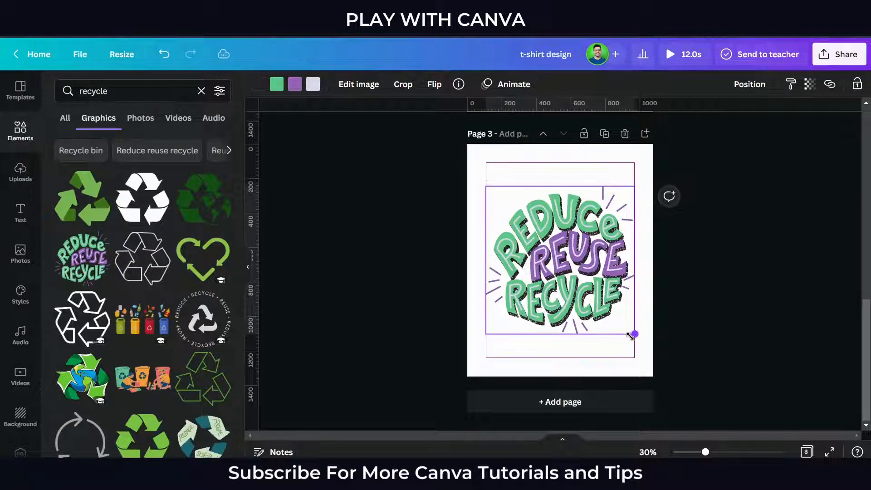
pyautogui.click(590, 404)
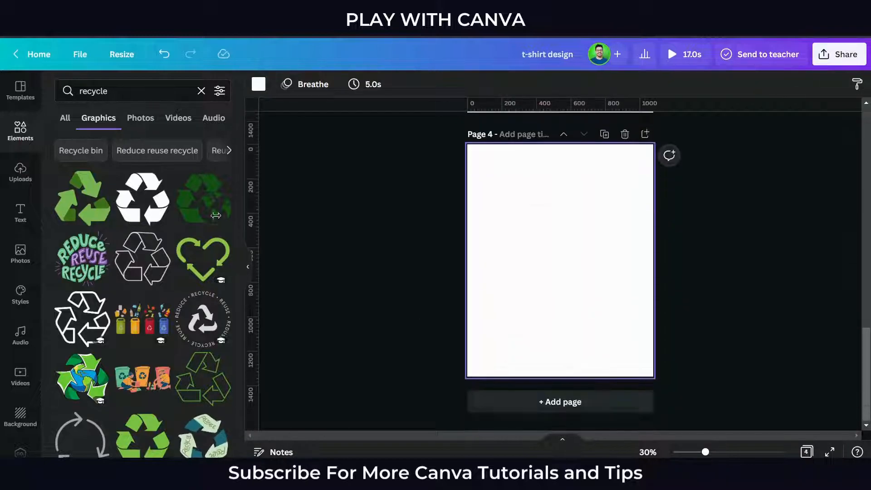
pyautogui.click(112, 82)
pyautogui.write('busin')
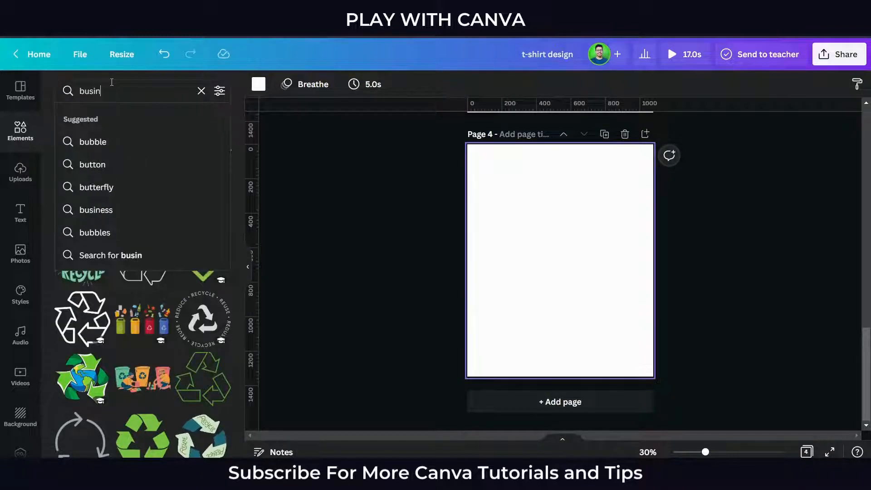
pyautogui.write('ee')
pyautogui.press('BackSpace')
pyautogui.press('BackSpace')
pyautogui.press('BackSpace')
pyautogui.press('BackSpace')
pyautogui.press('BackSpace')
pyautogui.press('BackSpace')
pyautogui.press('BackSpace')
# - Search the graphics for "quotes" and narrow the results to inspirational quotes
pyautogui.write('quotes')
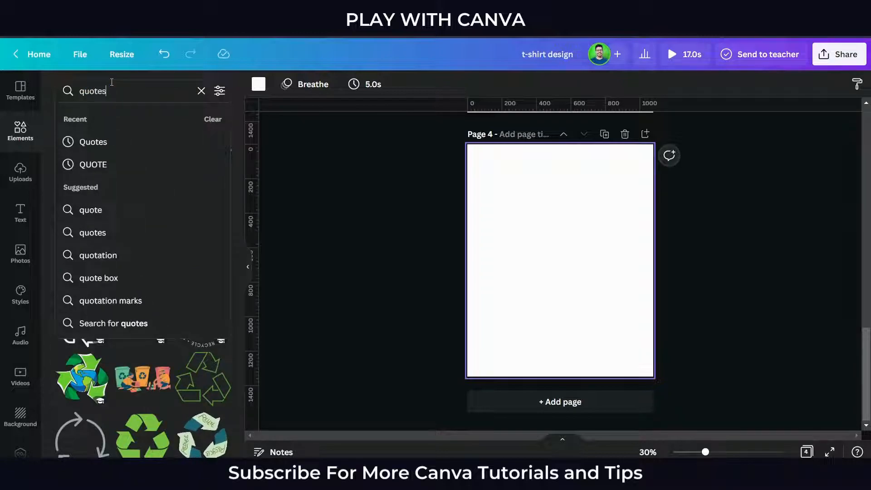
pyautogui.press('Return')
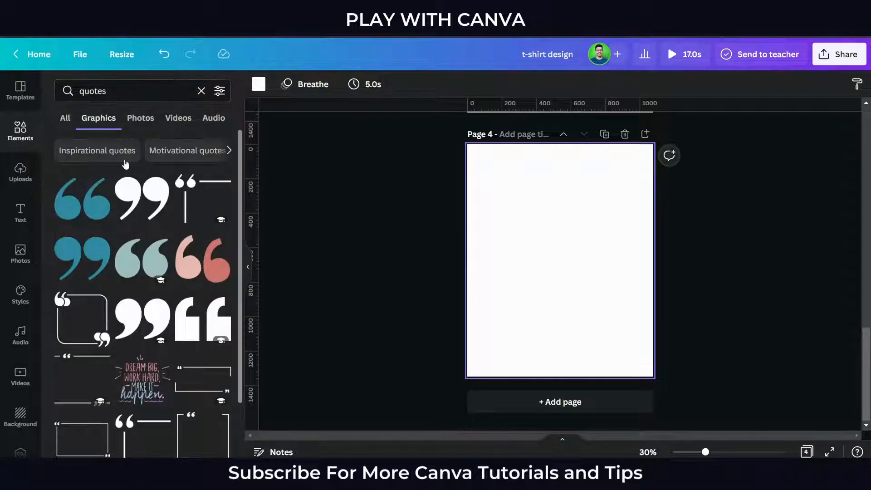
pyautogui.click(110, 154)
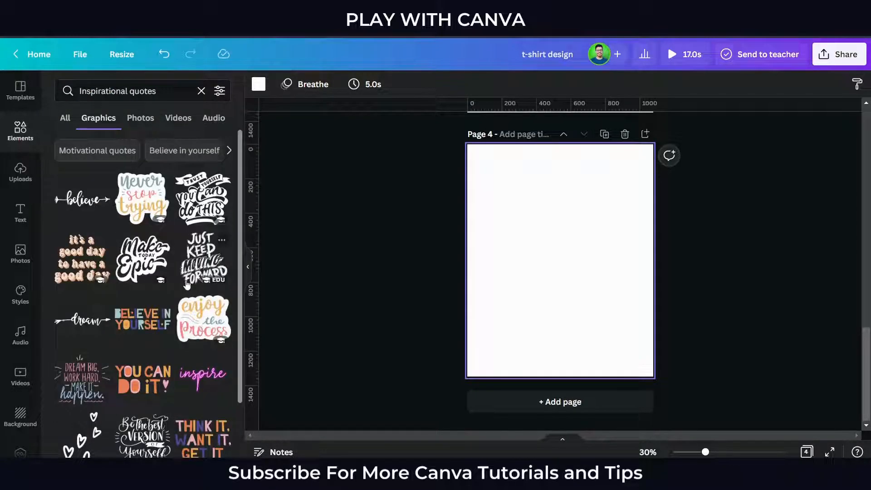
# - Place the Make Today Epic lettering on page 4, centered and enlarged to most of the page width
pyautogui.click(140, 253)
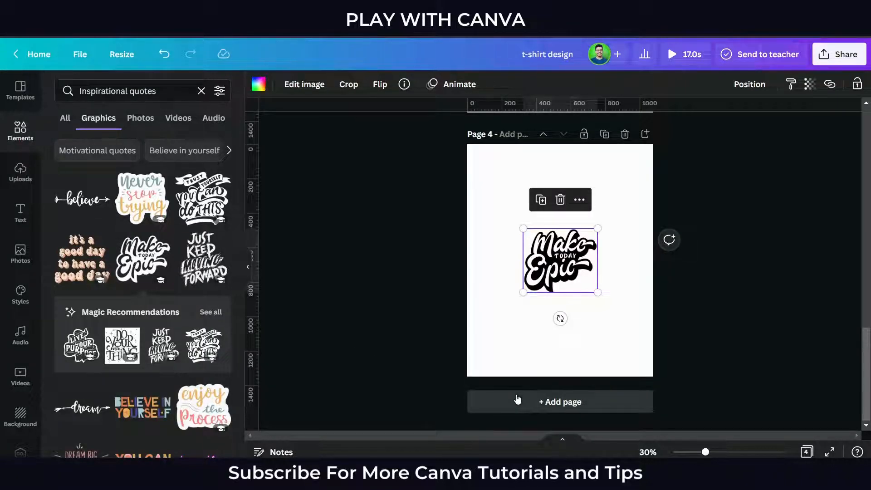
pyautogui.scroll(12, 517, 399)
pyautogui.scroll(-11, 499, 345)
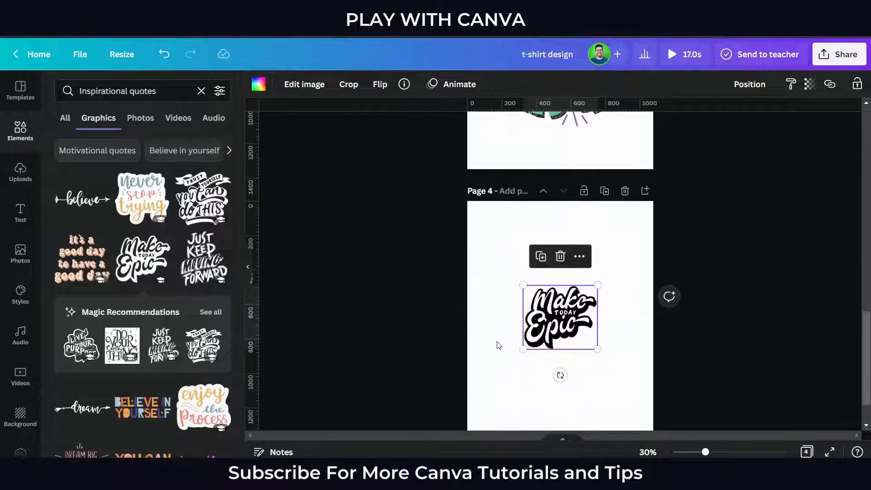
pyautogui.click(499, 345)
pyautogui.click(248, 267)
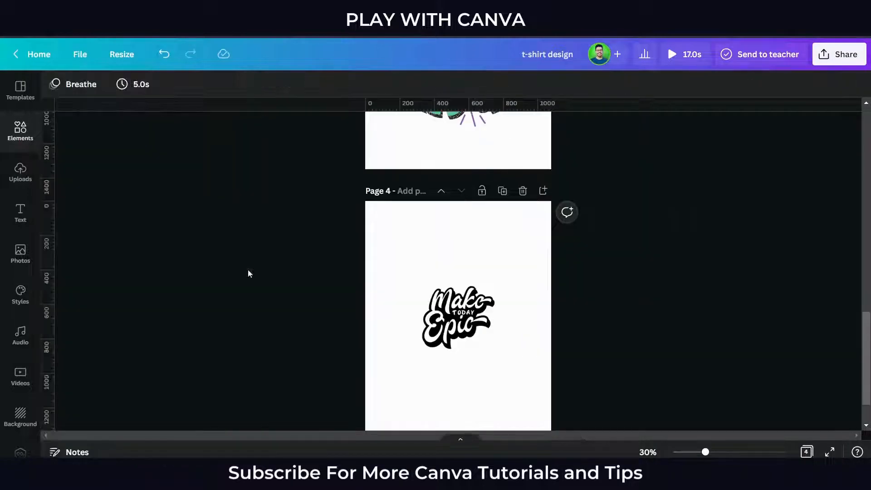
pyautogui.click(476, 328)
pyautogui.moveTo(496, 349)
pyautogui.mouseDown()
pyautogui.moveTo(533, 383)
pyautogui.moveTo(492, 348)
pyautogui.moveTo(499, 339)
pyautogui.mouseUp()
pyautogui.click(546, 417)
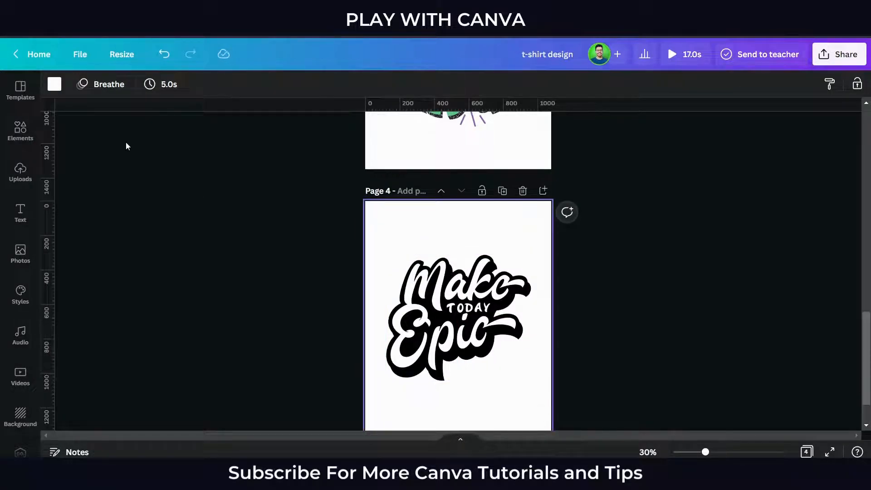
# - Try a green and a blue background on page 4 and set it back to white
pyautogui.scroll(-2, 126, 145)
pyautogui.click(54, 84)
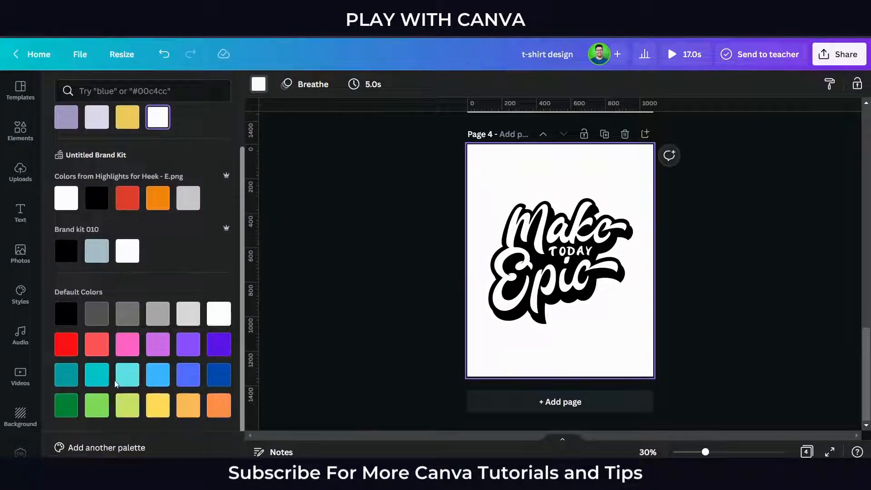
pyautogui.click(101, 408)
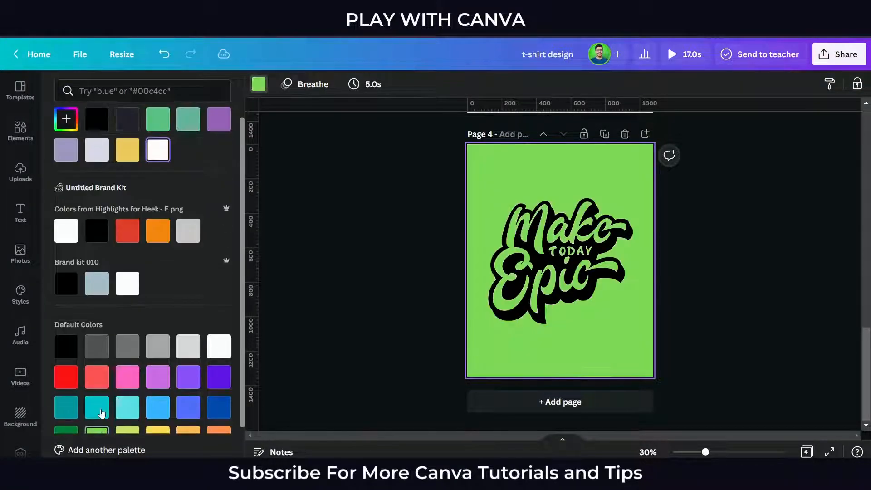
pyautogui.click(191, 416)
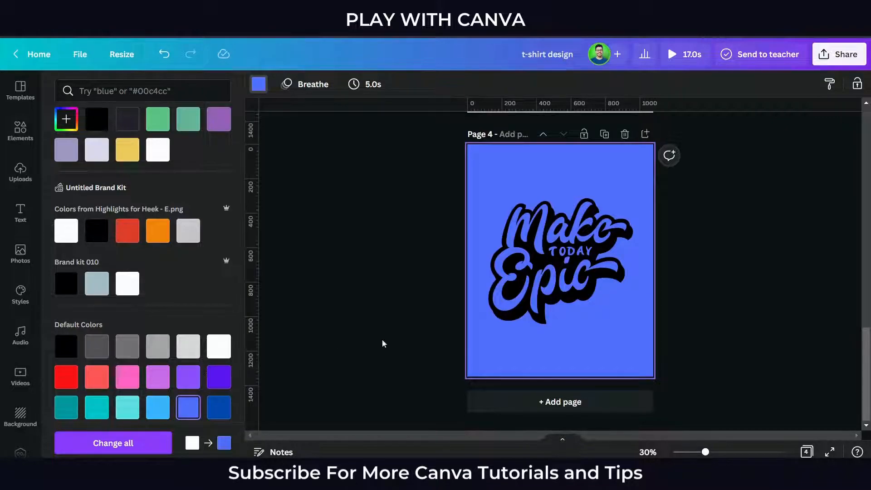
pyautogui.click(219, 353)
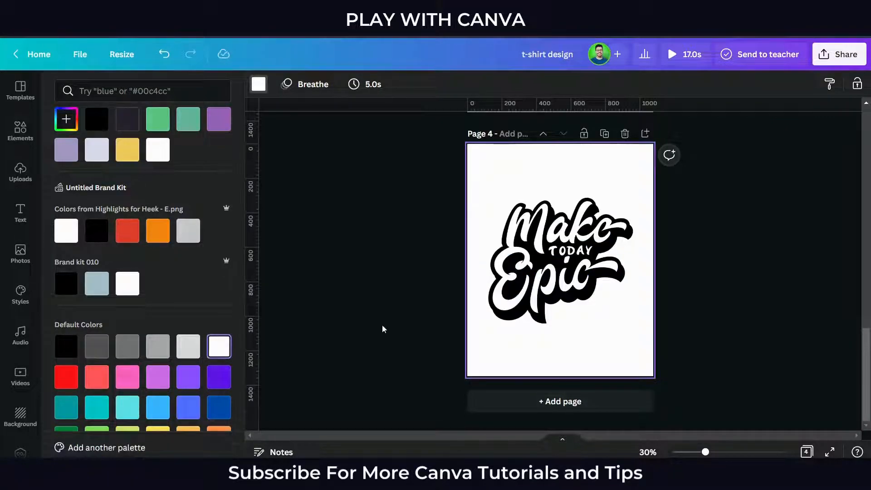
# - Download all four pages as PNG at size 3 (3240 × 4050 px) with a transparent background
pyautogui.scroll(5, 384, 322)
pyautogui.click(386, 320)
pyautogui.scroll(5, 230, 289)
pyautogui.scroll(10, 291, 291)
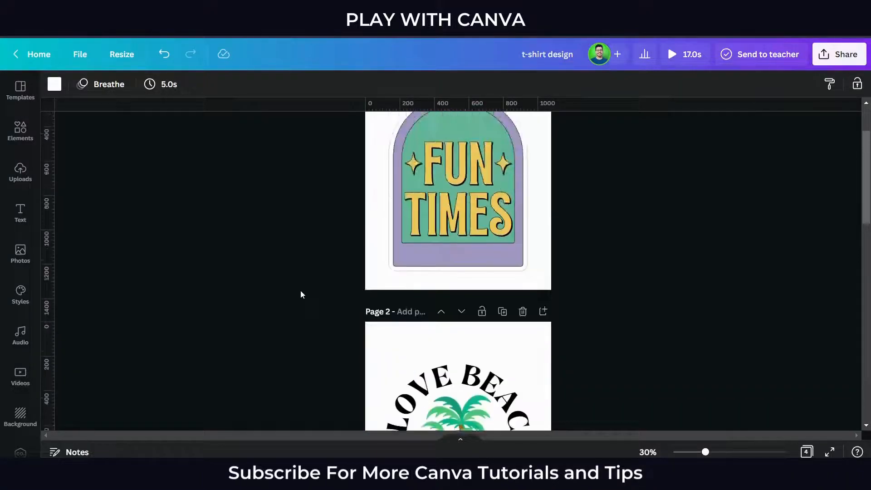
pyautogui.click(839, 54)
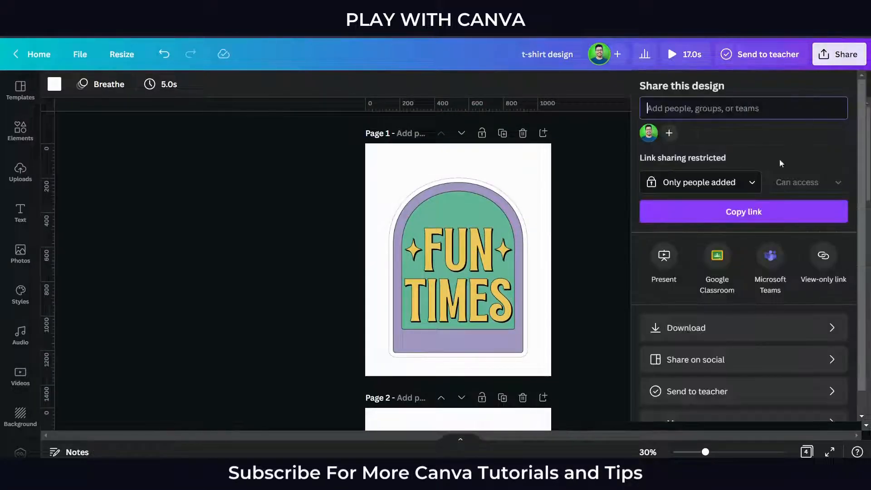
pyautogui.click(722, 333)
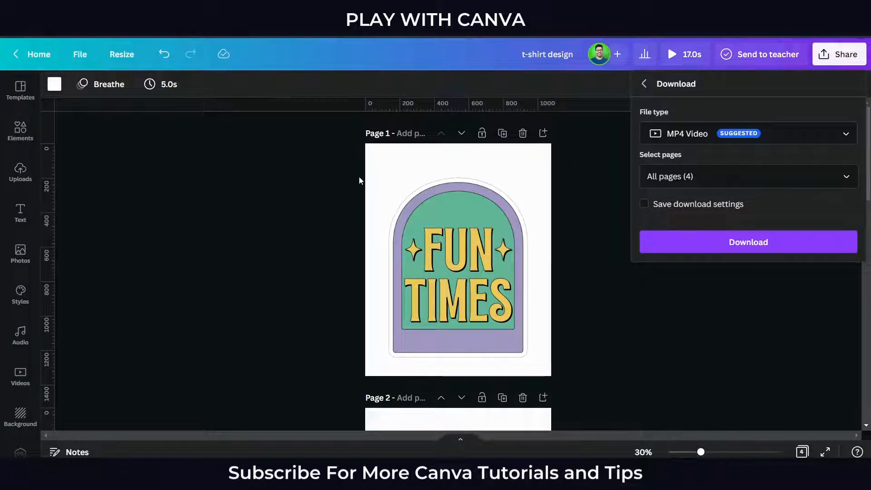
pyautogui.click(674, 131)
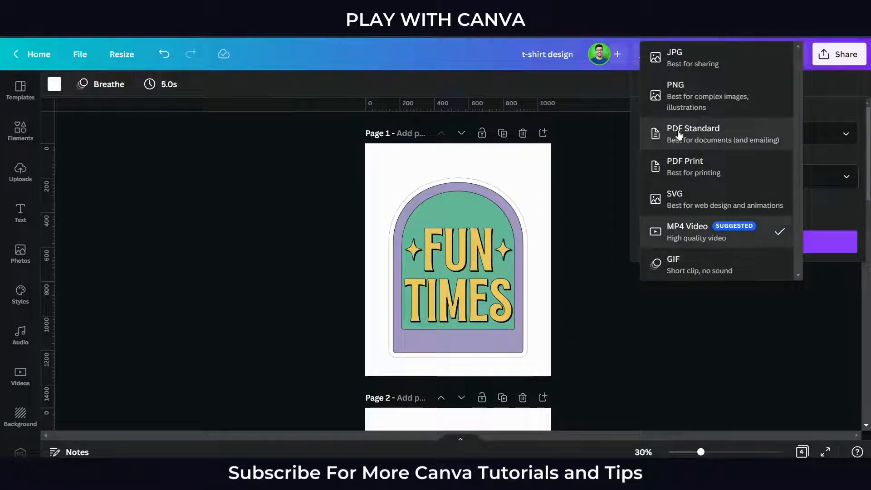
pyautogui.click(723, 100)
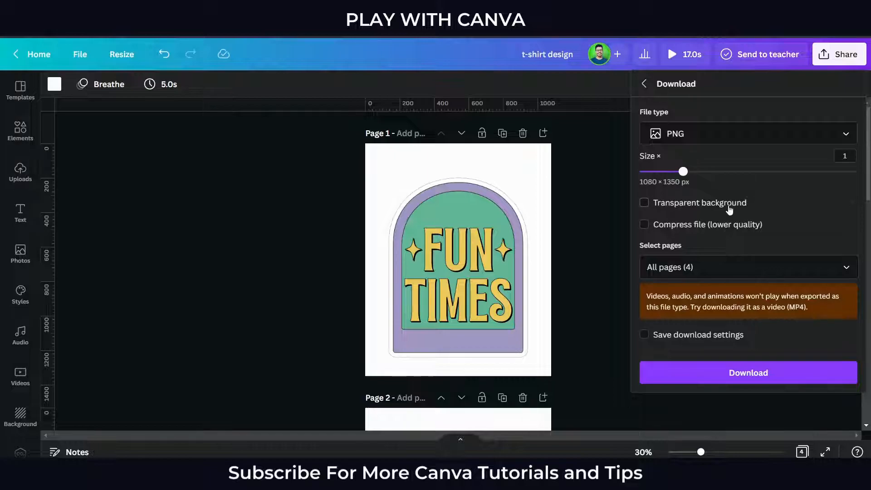
pyautogui.moveTo(734, 173); pyautogui.dragTo(868, 184)
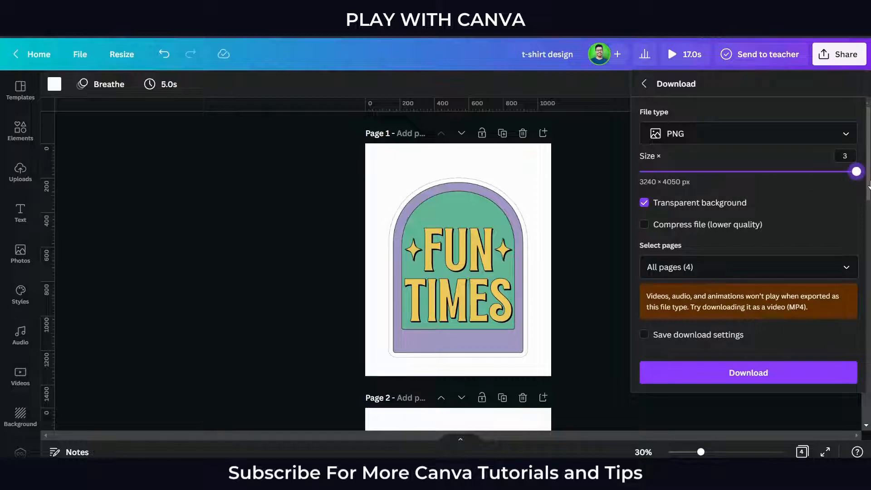
pyautogui.click(776, 371)
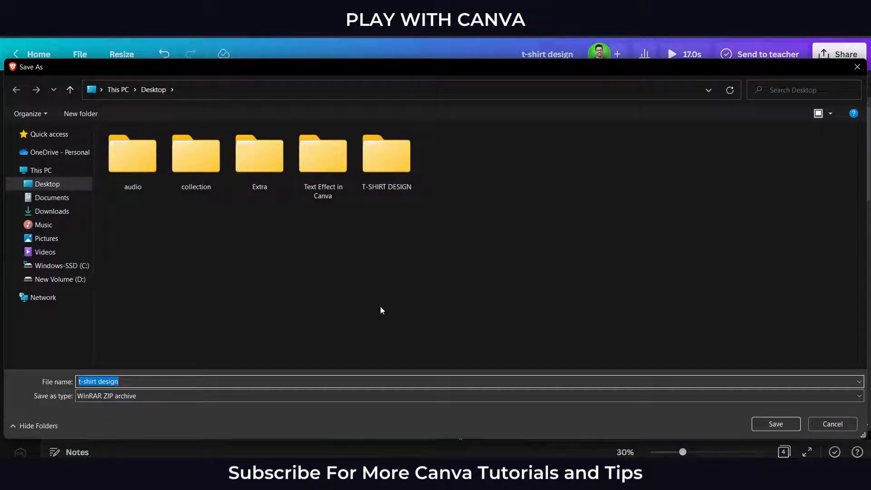
# - Save the downloaded ZIP archive to the Desktop under the name "design"
pyautogui.click(483, 262)
pyautogui.click(171, 382)
pyautogui.press('BackSpace')
pyautogui.press('Return')
pyautogui.click(322, 281)
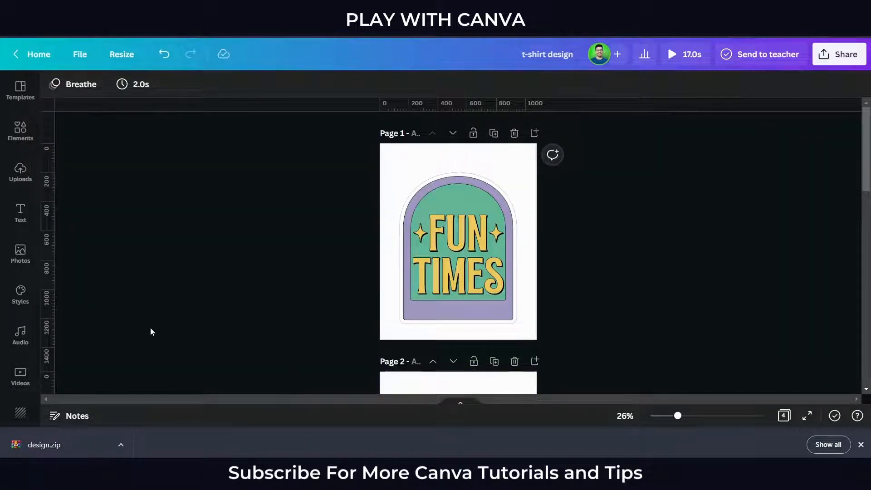
# - Browse for files to upload with all file types shown, and extract the design archive into a "design" folder on the Desktop
pyautogui.click(31, 180)
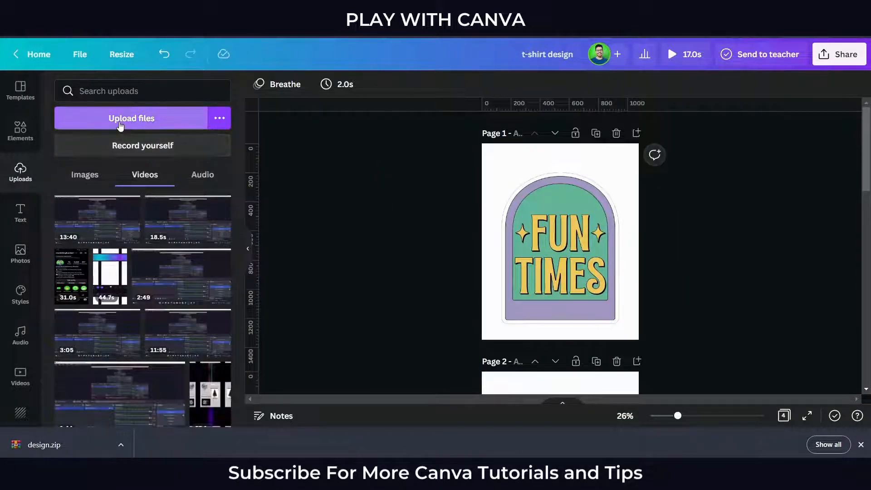
pyautogui.click(119, 120)
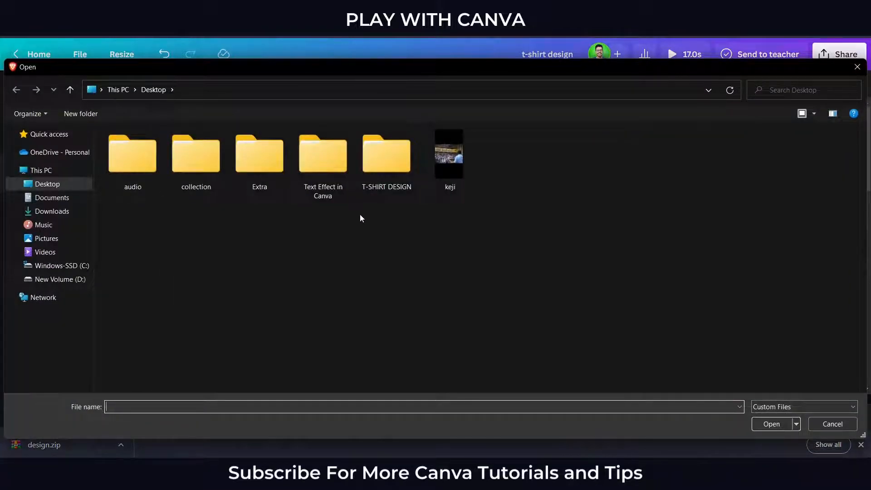
pyautogui.click(768, 406)
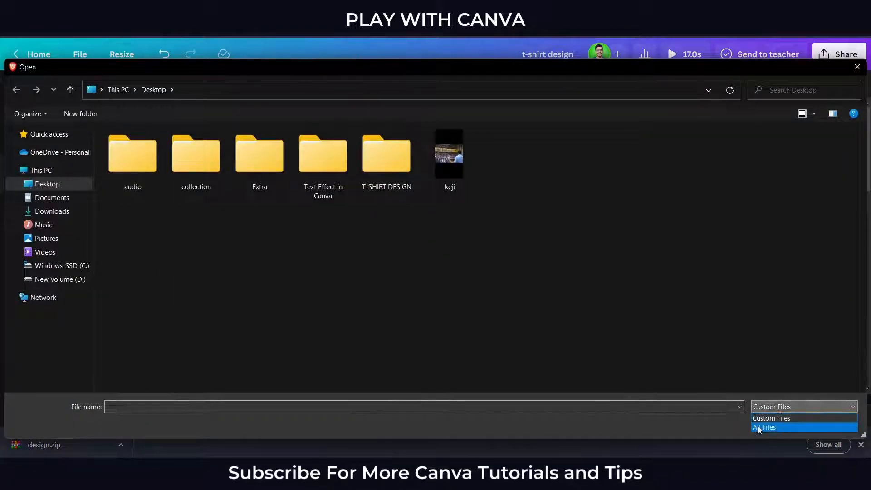
pyautogui.click(759, 429)
pyautogui.click(456, 168)
pyautogui.rightClick(456, 168)
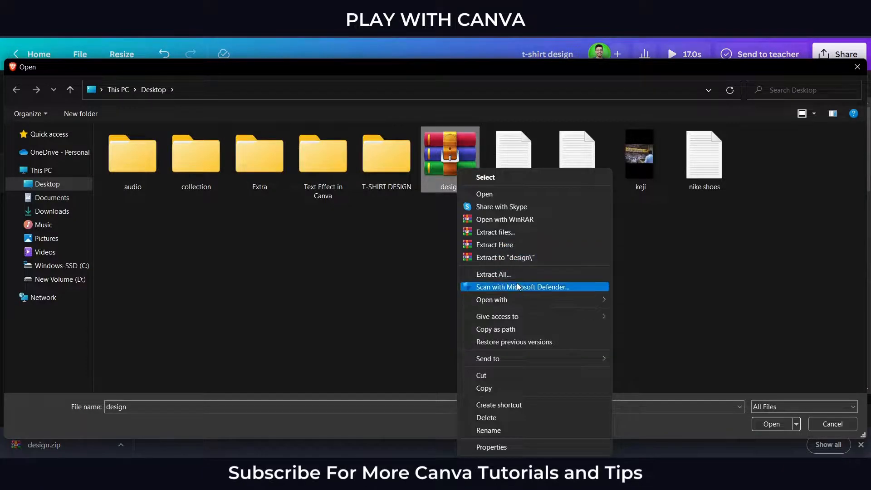
pyautogui.click(579, 258)
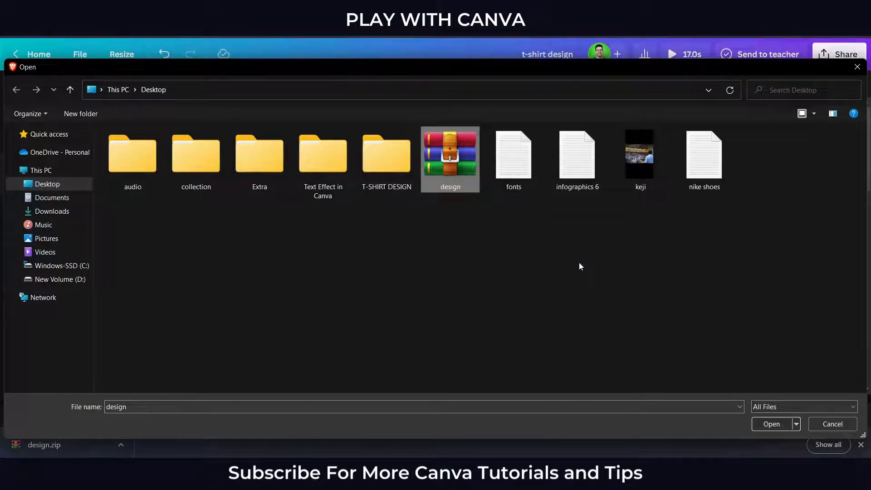
# - Upload all the images from the extracted design folder and dismiss the browser's download bar
pyautogui.moveTo(579, 265); pyautogui.dragTo(532, 283)
pyautogui.doubleClick(742, 172)
pyautogui.moveTo(503, 228); pyautogui.dragTo(154, 179)
pyautogui.click(780, 428)
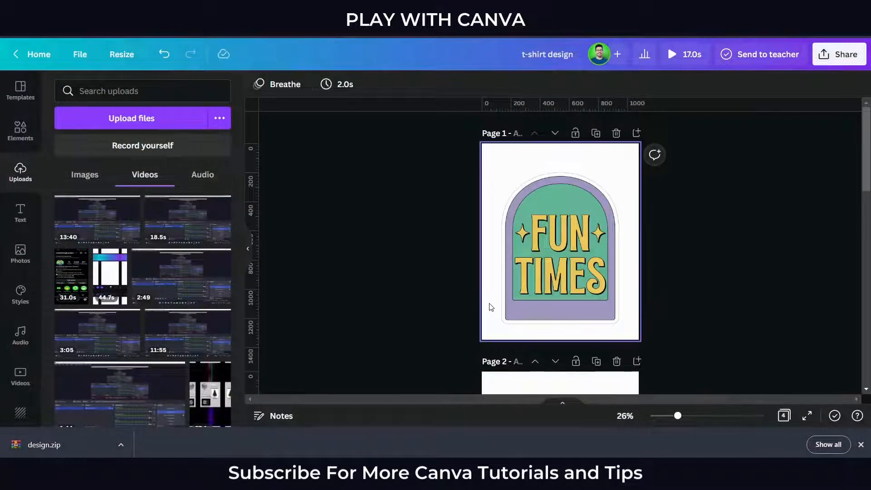
pyautogui.click(861, 445)
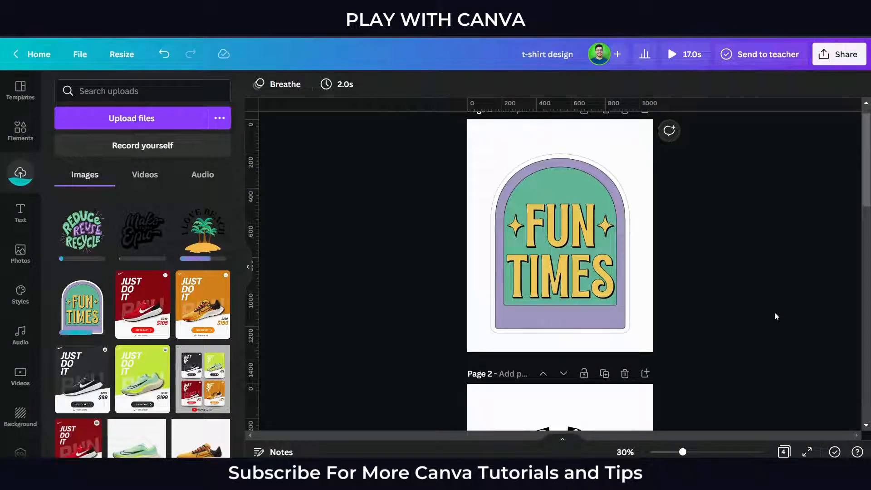
# - Add a blank fifth page after page 4 and place the uploaded Fun Times image on it
pyautogui.scroll(-10, 766, 310)
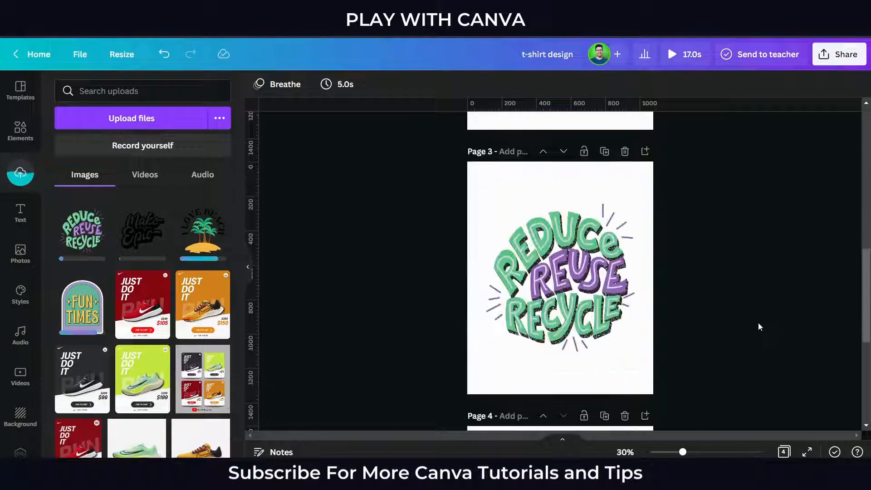
pyautogui.scroll(-2, 722, 341)
pyautogui.click(608, 399)
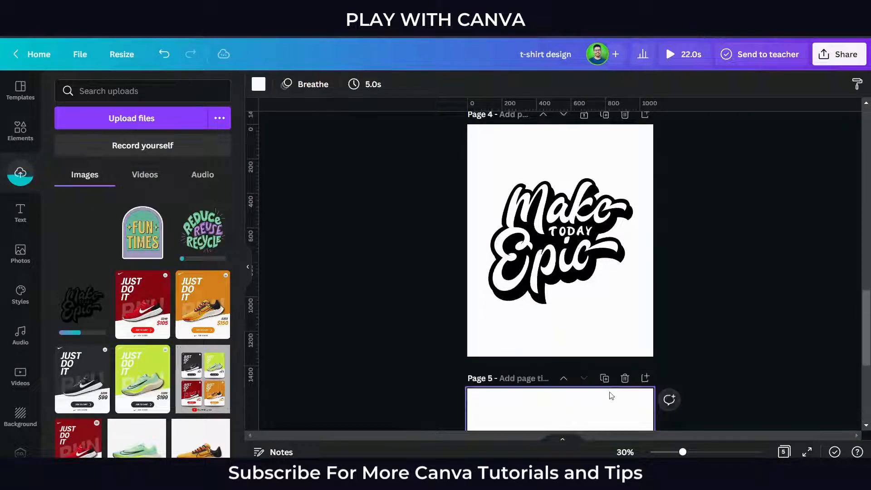
pyautogui.click(143, 240)
# - Put the Fun Times image into the T-shirt 16 mockup from Smartmockups
pyautogui.click(275, 85)
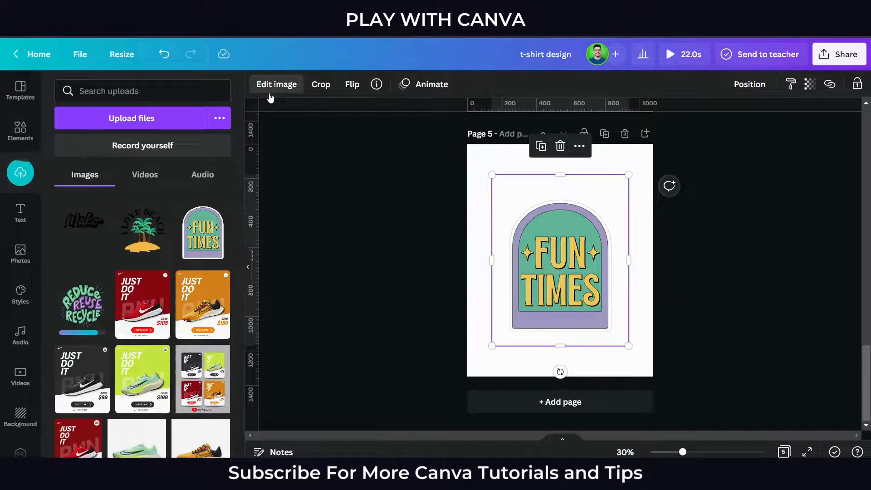
pyautogui.click(78, 206)
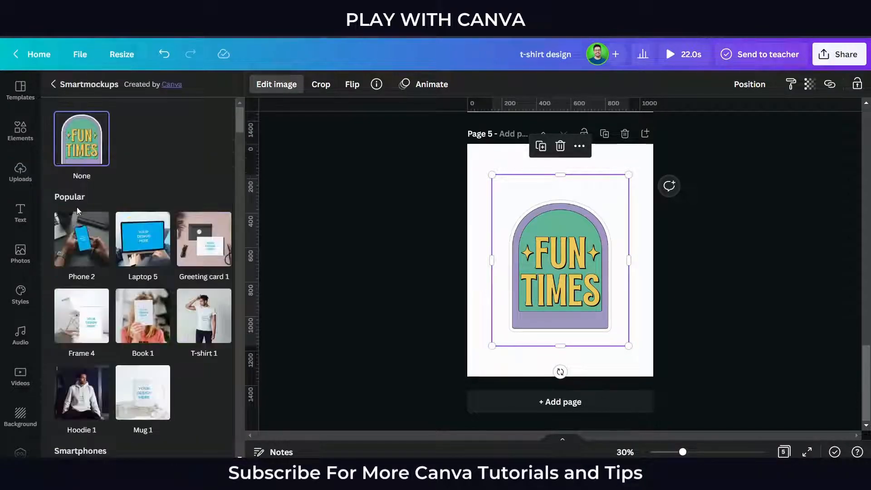
pyautogui.scroll(-10, 193, 167)
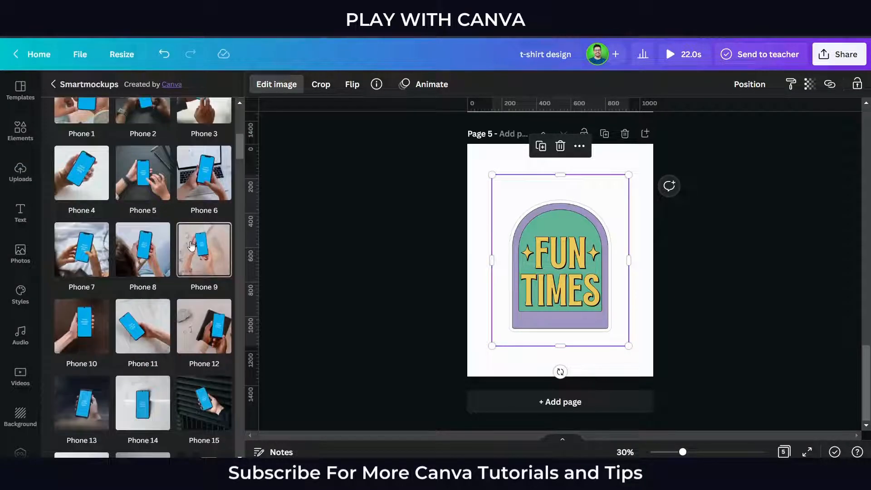
pyautogui.moveTo(237, 157); pyautogui.dragTo(211, 399)
pyautogui.scroll(-1, 211, 400)
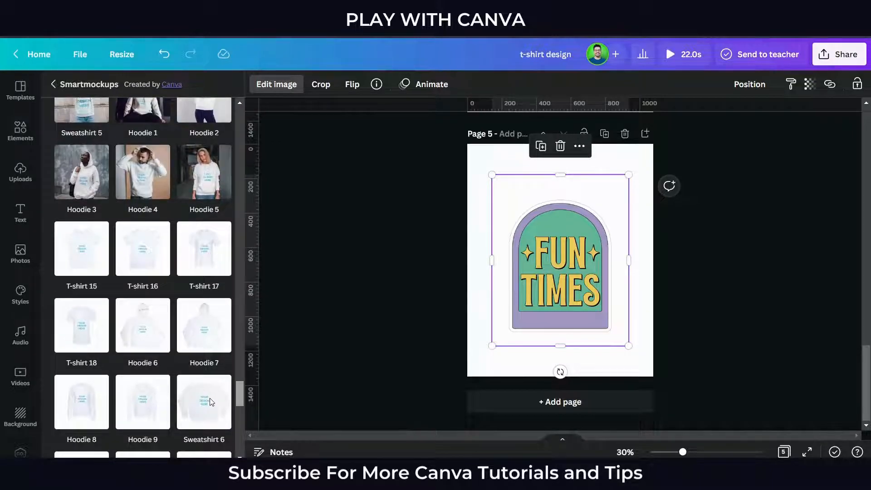
pyautogui.click(138, 253)
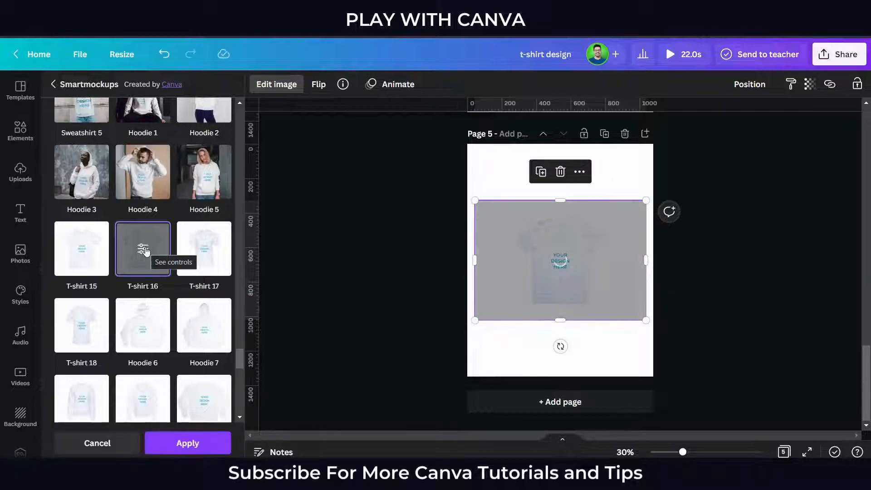
# - Set the crop of the Fun Times design in the T-shirt 16 mockup to Fit
pyautogui.click(143, 249)
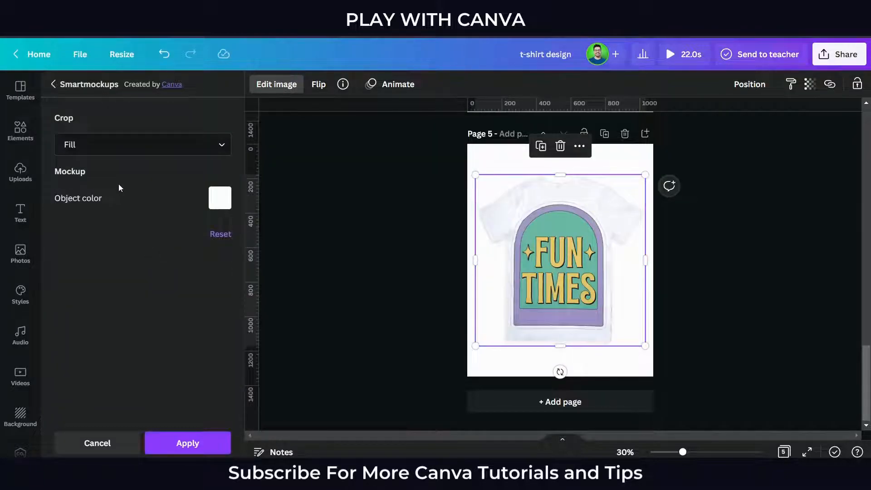
pyautogui.click(128, 148)
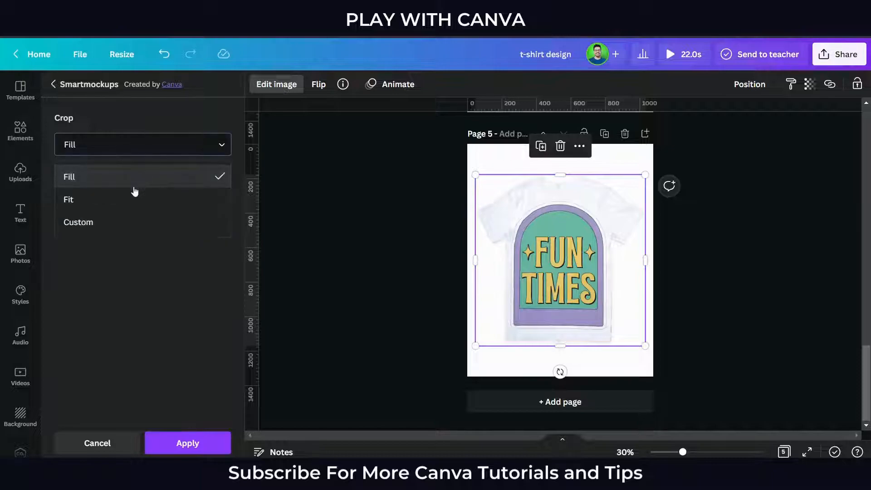
pyautogui.click(131, 199)
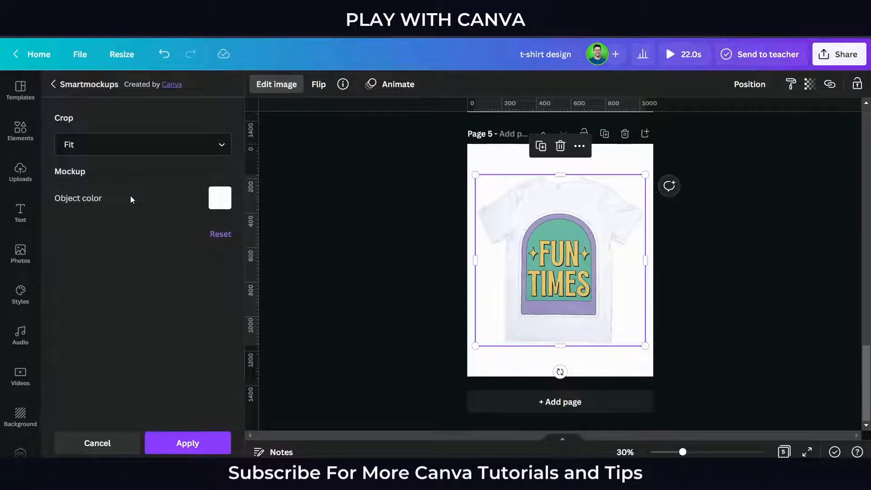
pyautogui.click(172, 149)
pyautogui.click(161, 272)
# - Try a dark charcoal object color on the t-shirt mockup and change it to the purple document color
pyautogui.click(220, 198)
pyautogui.click(278, 253)
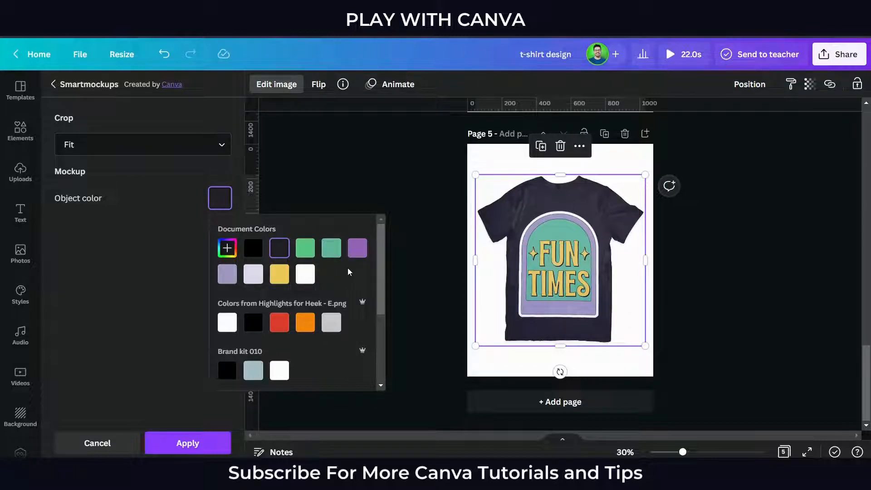
pyautogui.click(357, 248)
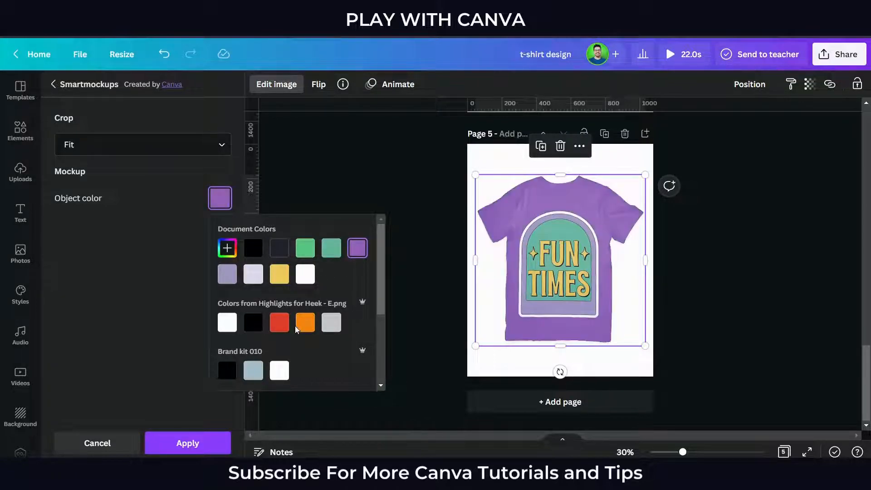
# - Try pink and violet default colors on the Fun Times t-shirt mockup and settle on the dark gray default color
pyautogui.scroll(-3, 289, 330)
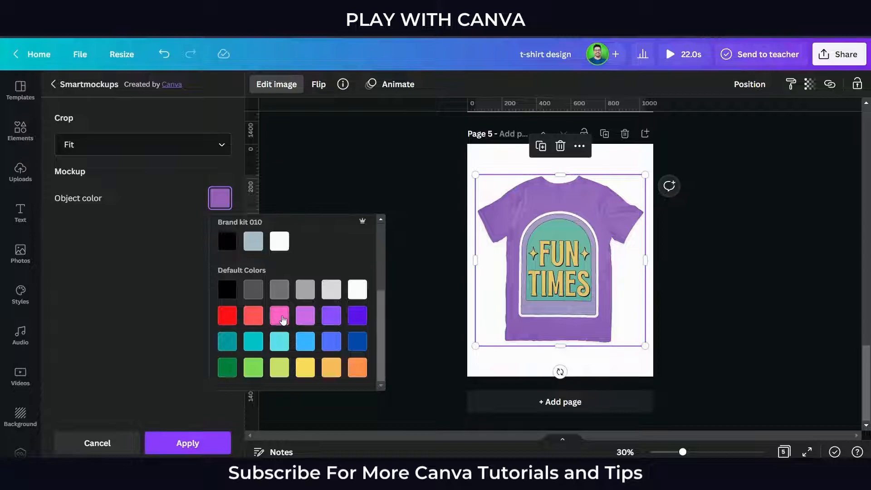
pyautogui.click(280, 315)
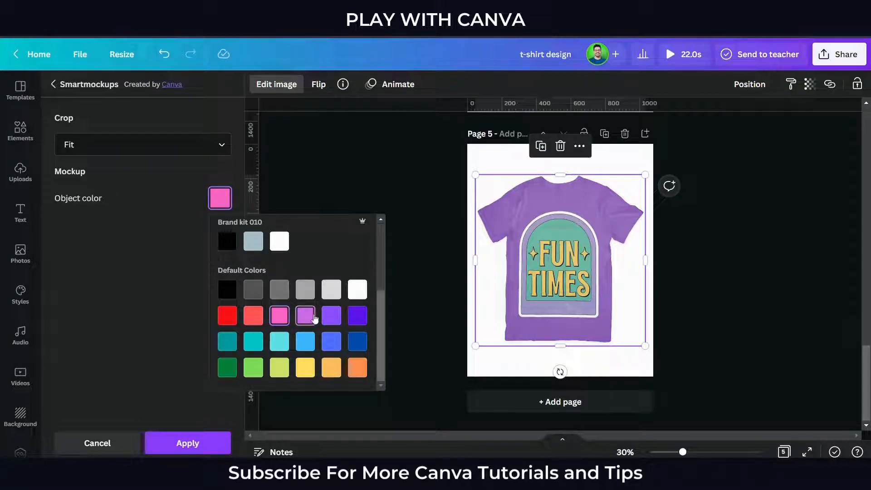
pyautogui.click(336, 321)
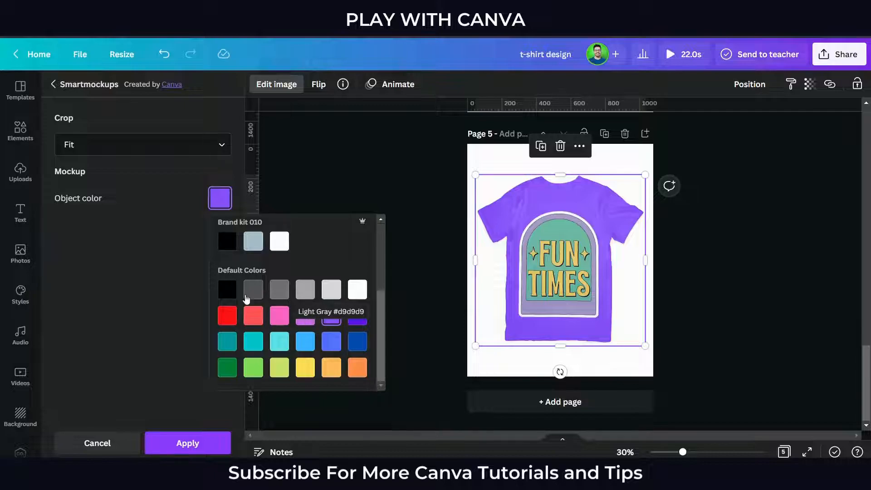
pyautogui.click(246, 295)
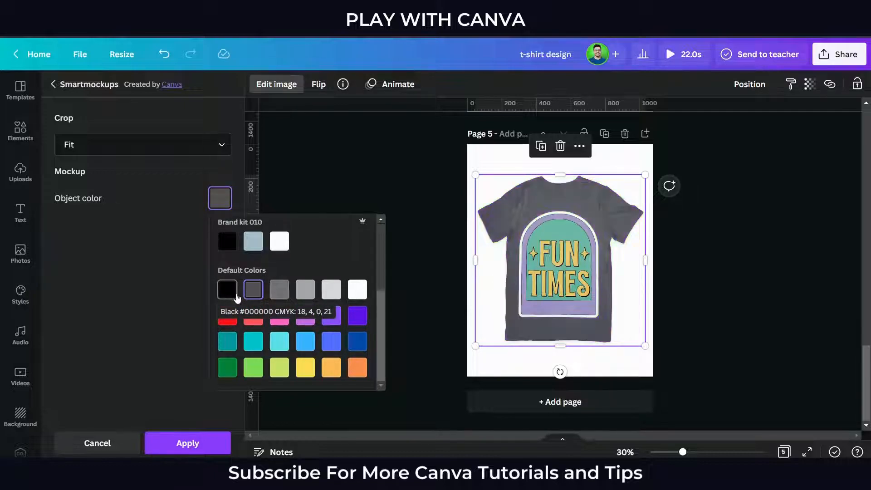
pyautogui.click(142, 291)
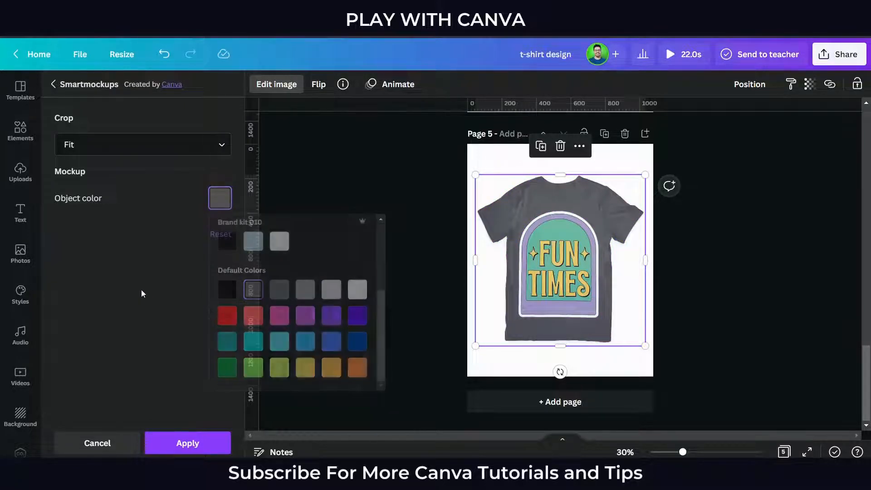
# - Switch the Fun Times mockup's crop to Custom, reduce the design size to 70, and apply the mockup
pyautogui.click(139, 149)
pyautogui.click(121, 221)
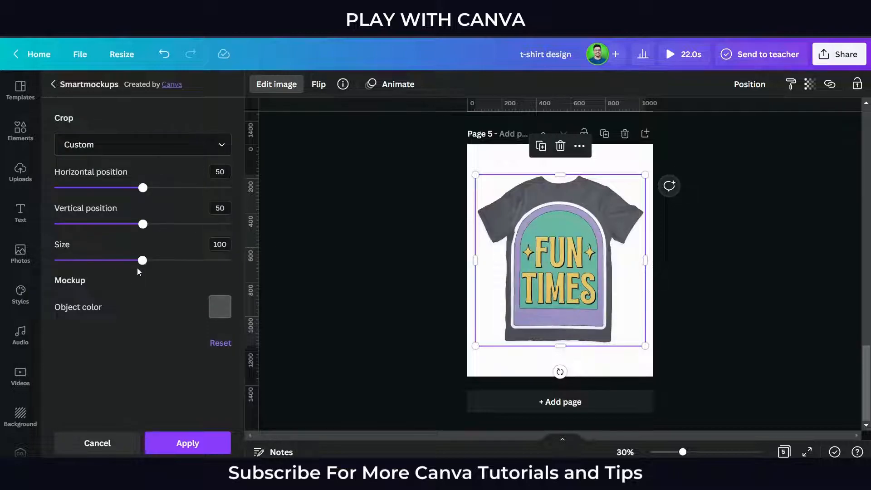
pyautogui.moveTo(143, 266); pyautogui.dragTo(114, 265)
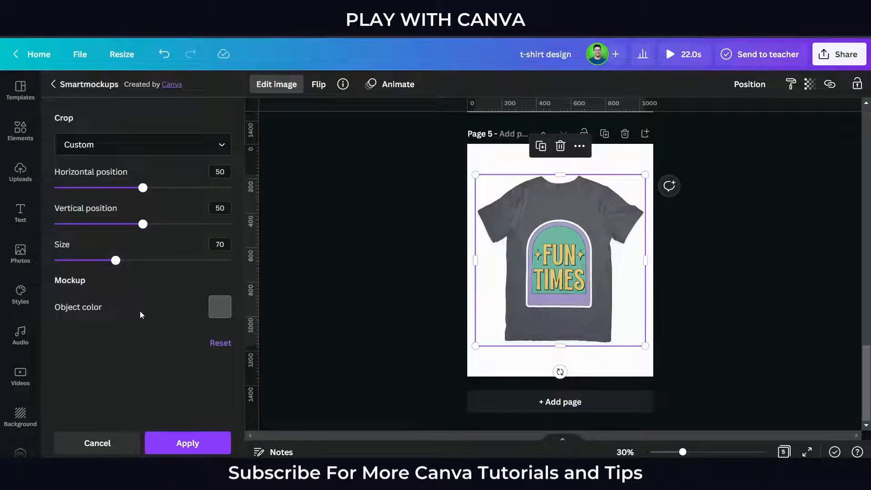
pyautogui.moveTo(143, 224); pyautogui.dragTo(143, 243)
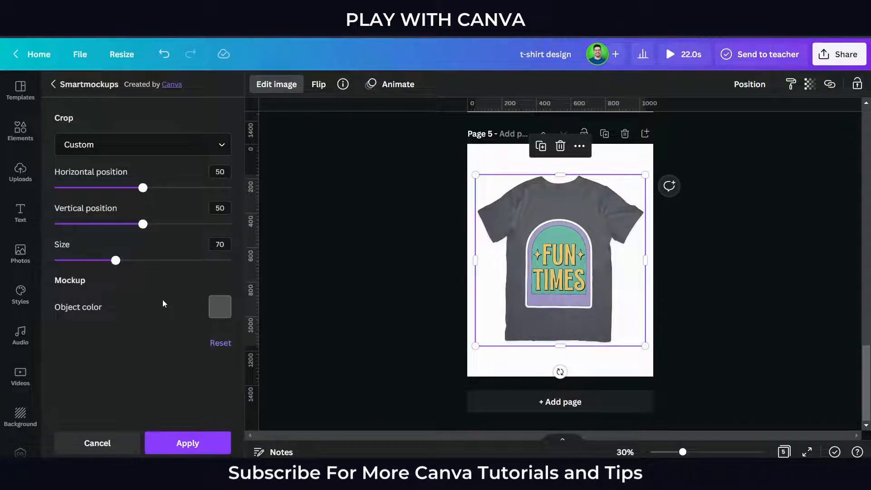
pyautogui.click(188, 443)
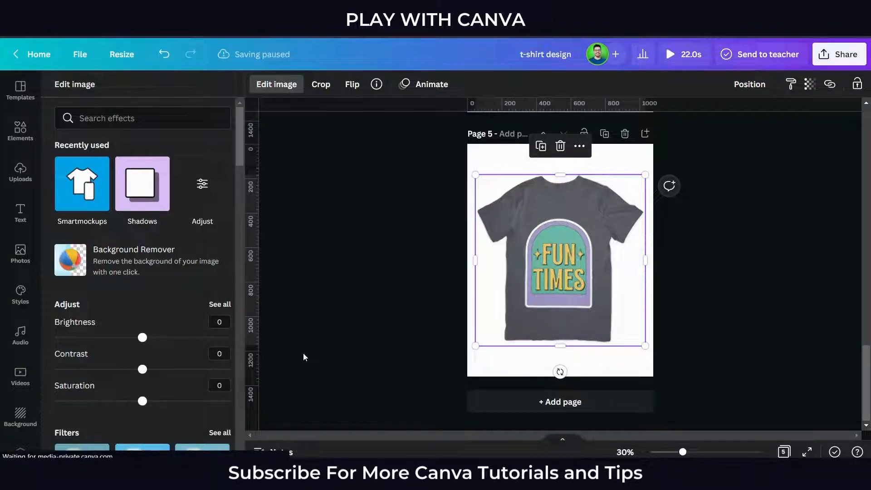
pyautogui.click(380, 278)
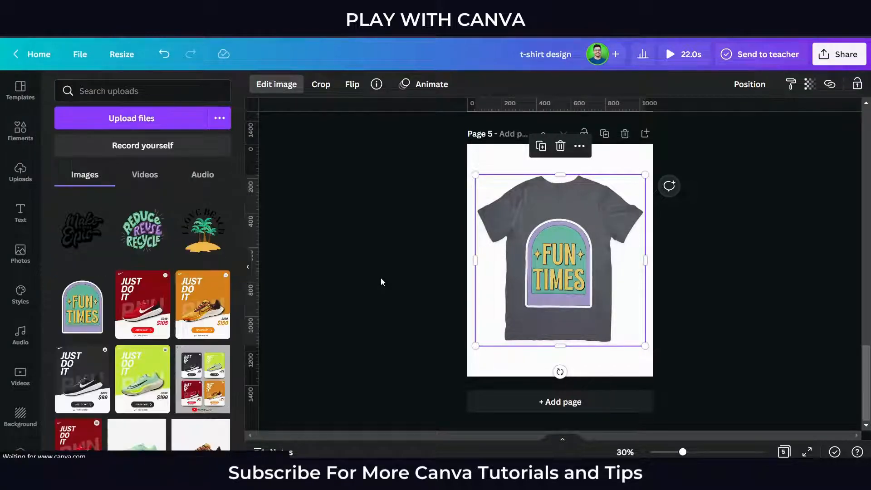
# - Add a sixth page with the uploaded I Love Beach image and put it into the T-shirt 9 mockup from Smartmockups
pyautogui.click(519, 402)
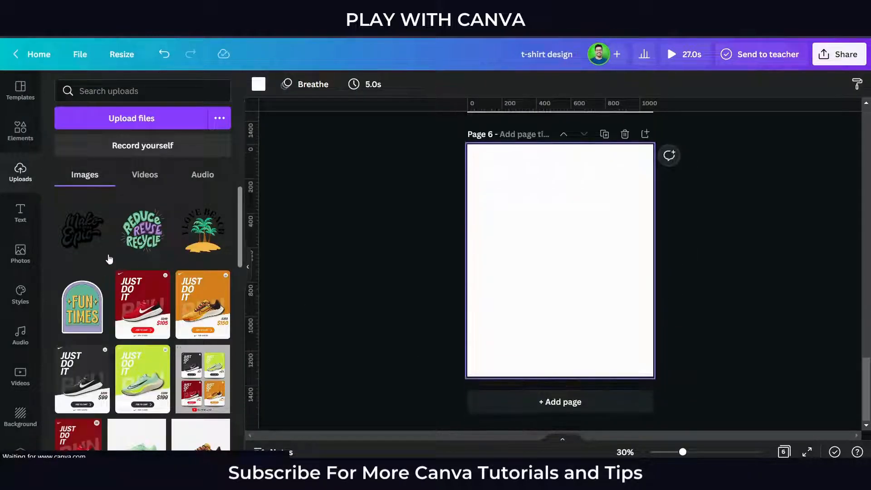
pyautogui.click(205, 240)
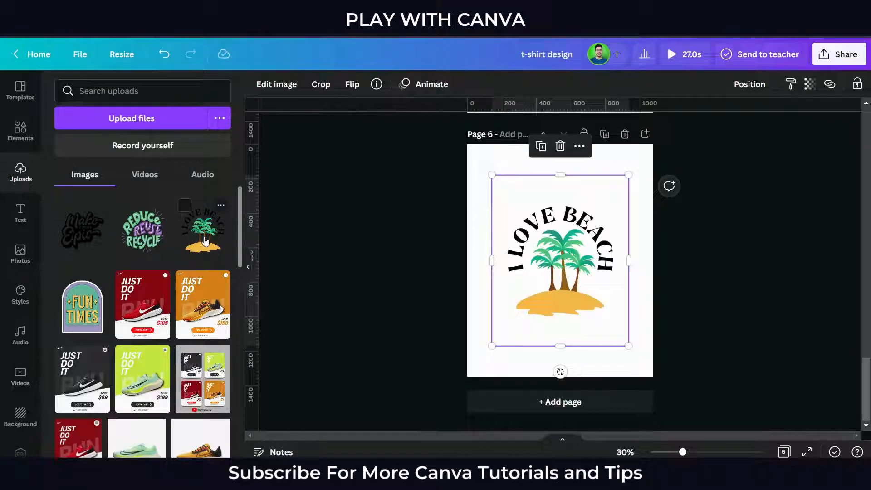
pyautogui.click(276, 84)
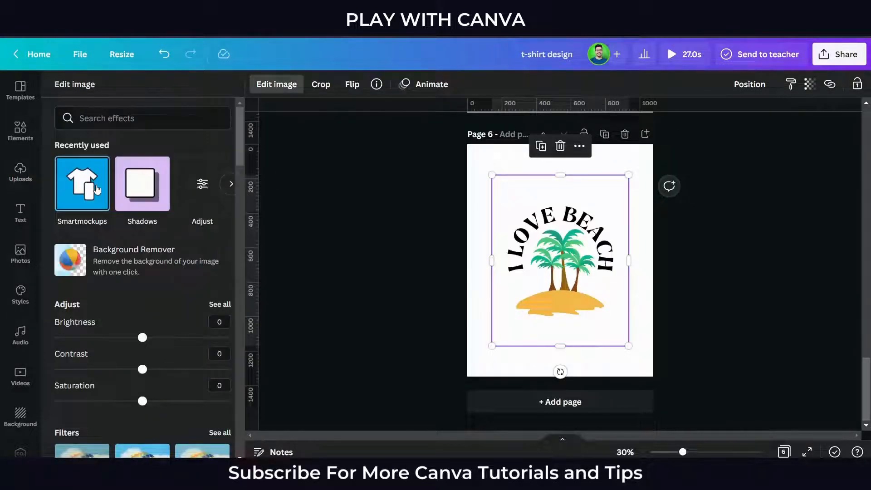
pyautogui.click(100, 189)
pyautogui.scroll(-10, 194, 259)
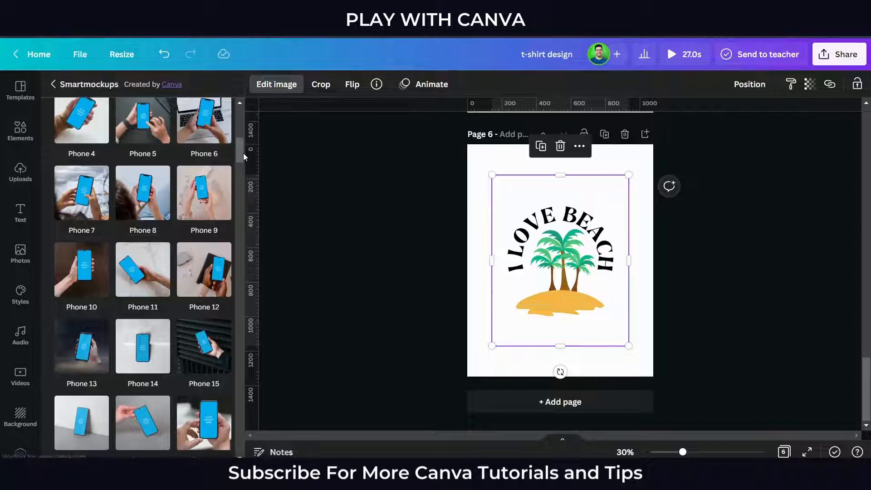
pyautogui.moveTo(237, 157); pyautogui.dragTo(243, 358)
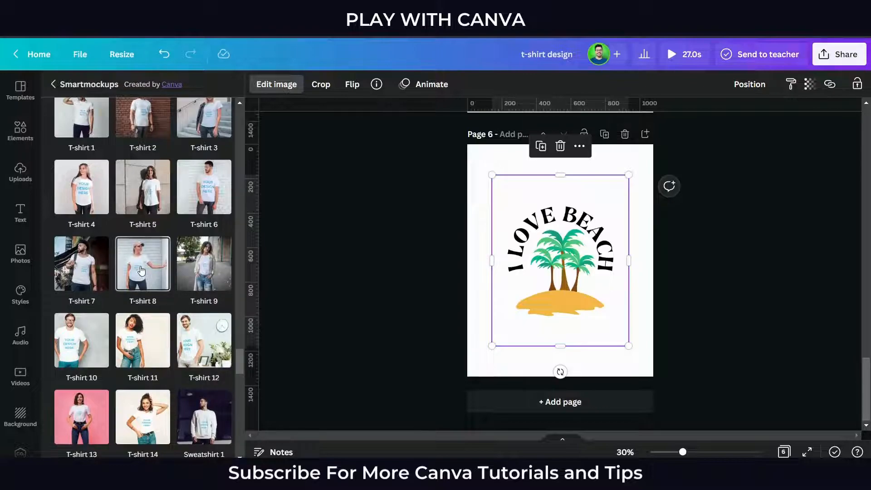
pyautogui.click(203, 267)
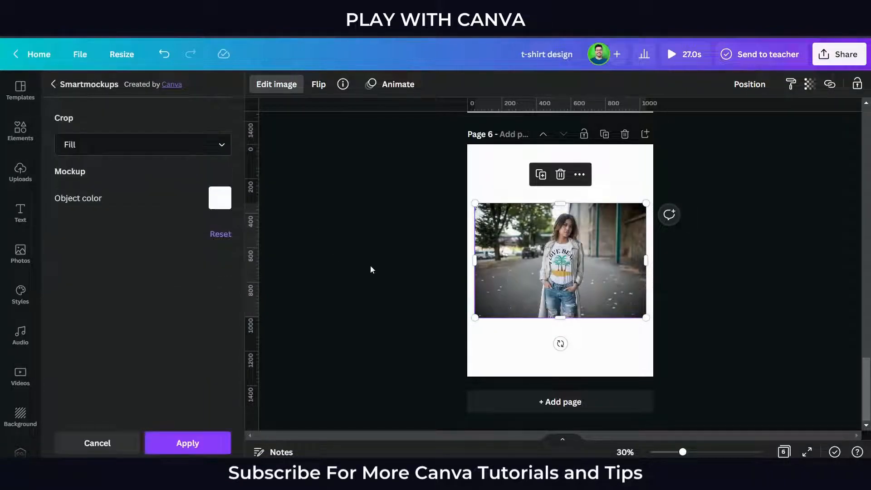
# - Set the crop of the I Love Beach design in the T-shirt 9 mockup to Fit and apply the mockup
pyautogui.scroll(3, 401, 245)
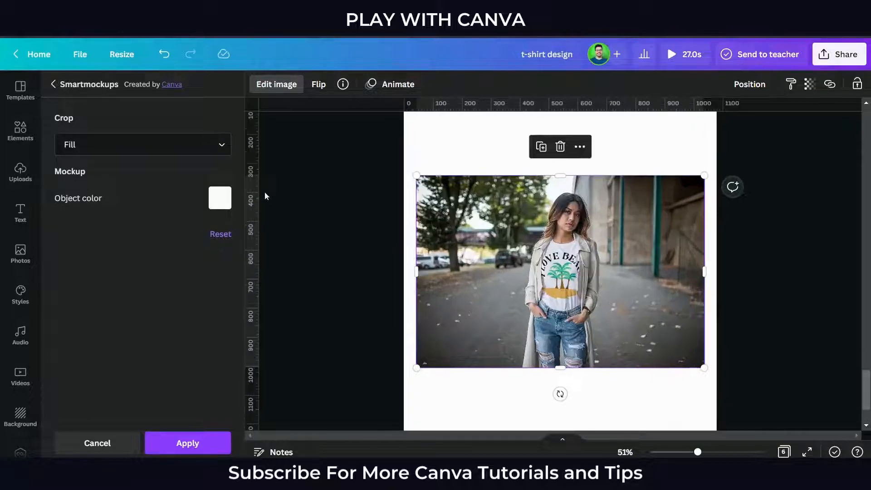
pyautogui.click(177, 145)
pyautogui.click(162, 201)
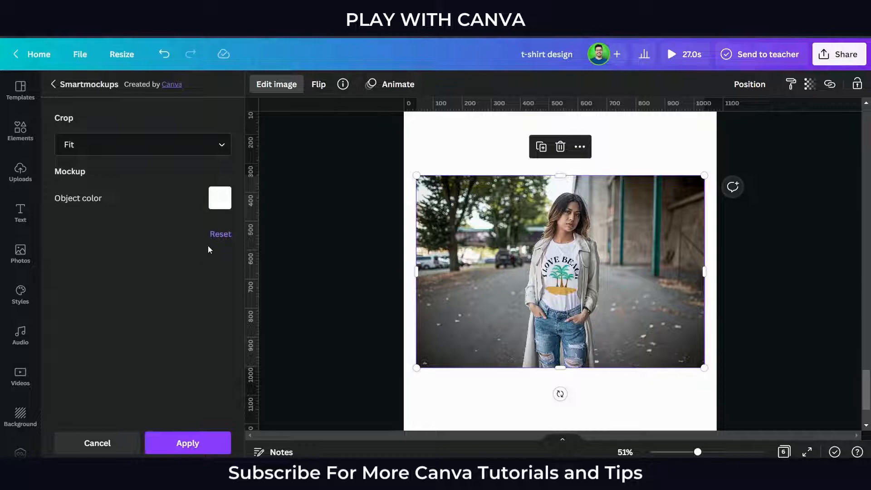
pyautogui.click(190, 442)
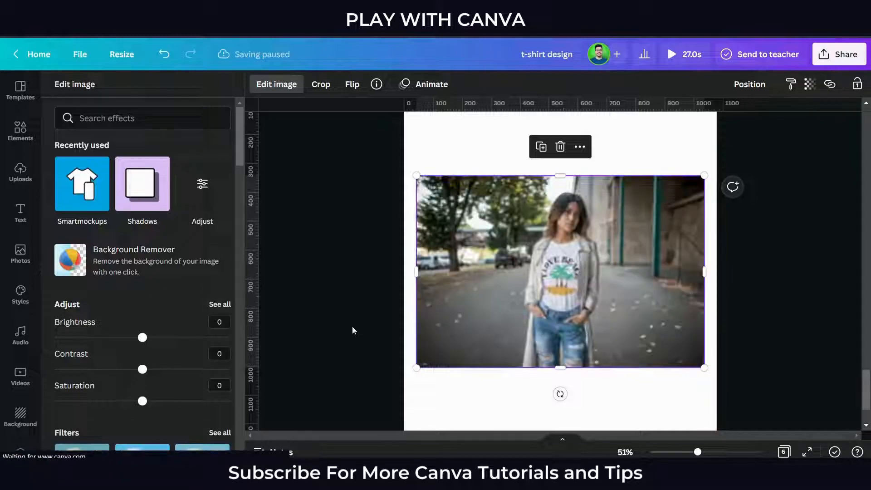
# - Set the I Love Beach mockup image as the background of page 6 and check the full-page result
pyautogui.rightClick(496, 290)
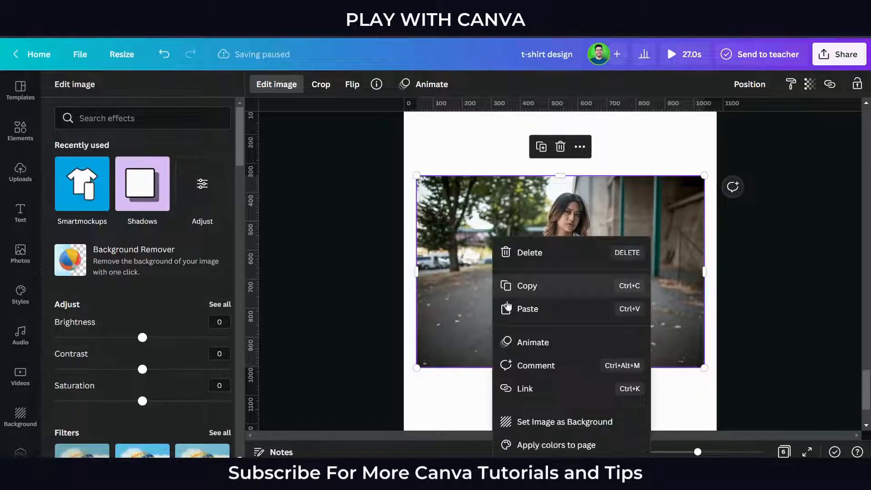
pyautogui.click(555, 420)
pyautogui.click(677, 286)
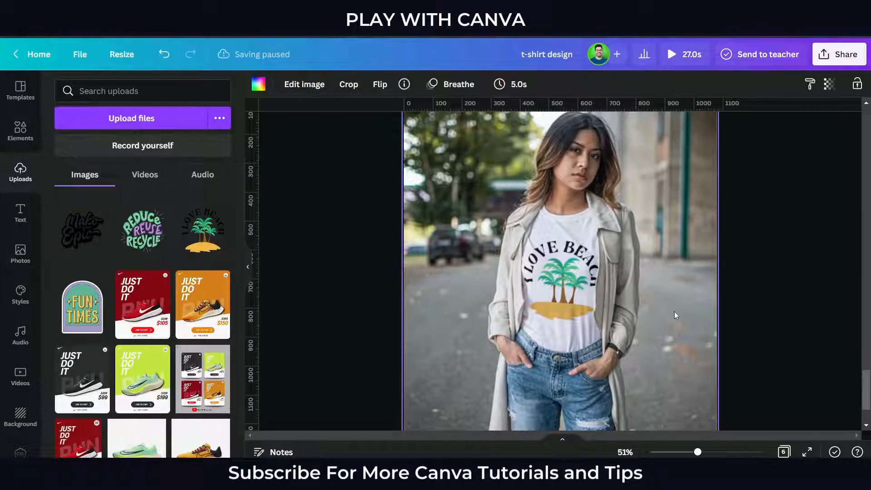
pyautogui.scroll(3, 632, 308)
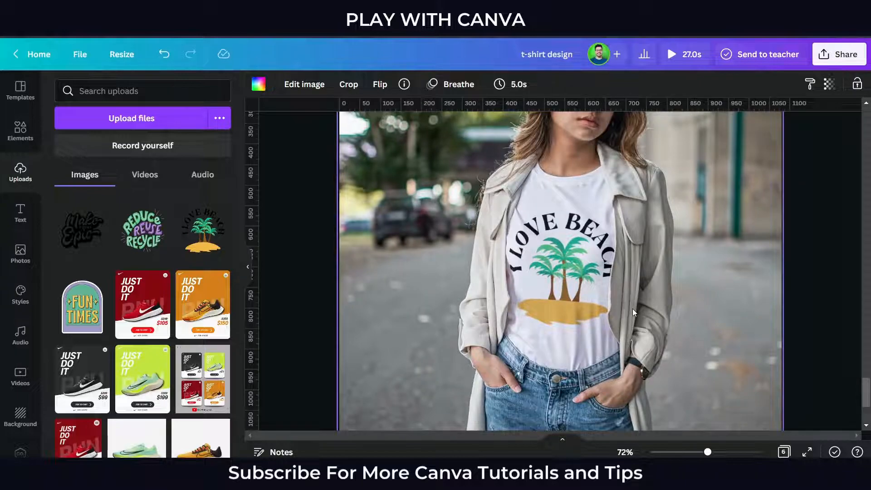
pyautogui.scroll(-5, 632, 309)
pyautogui.click(721, 312)
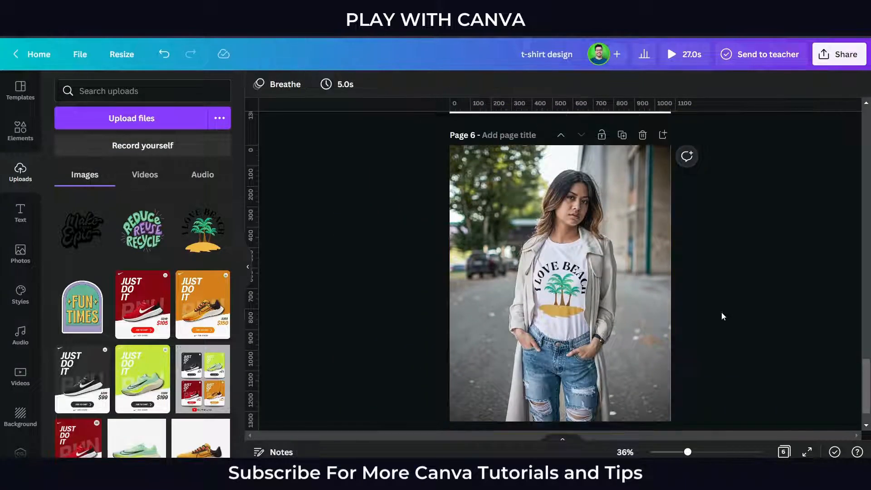
# - Add page 7 with the uploaded Reduce Reuse Recycle image and page 8 with the Make Today Epic image
pyautogui.scroll(-2, 721, 316)
pyautogui.click(581, 400)
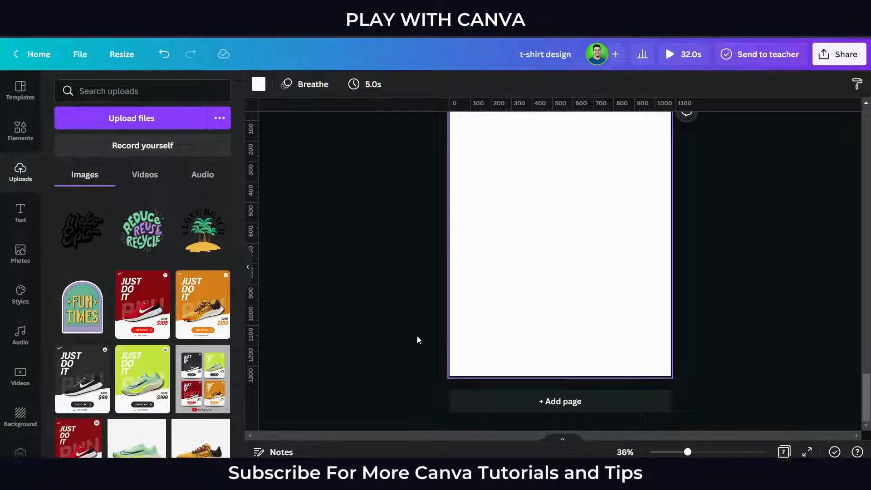
pyautogui.click(144, 234)
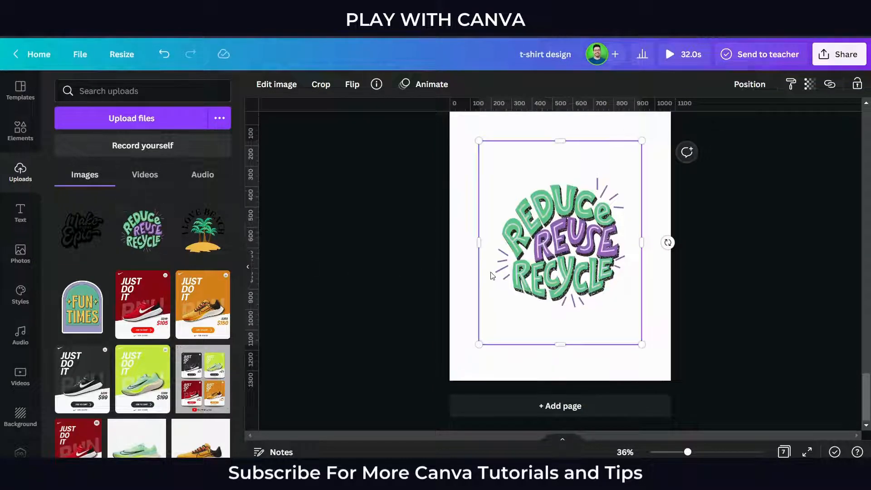
pyautogui.scroll(3, 536, 297)
pyautogui.scroll(-2, 536, 297)
pyautogui.scroll(-2, 536, 297)
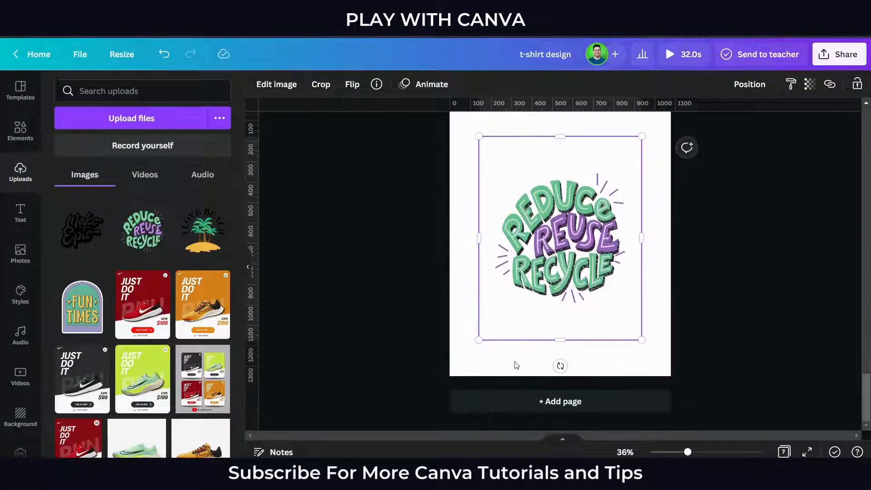
pyautogui.click(511, 403)
pyautogui.click(81, 229)
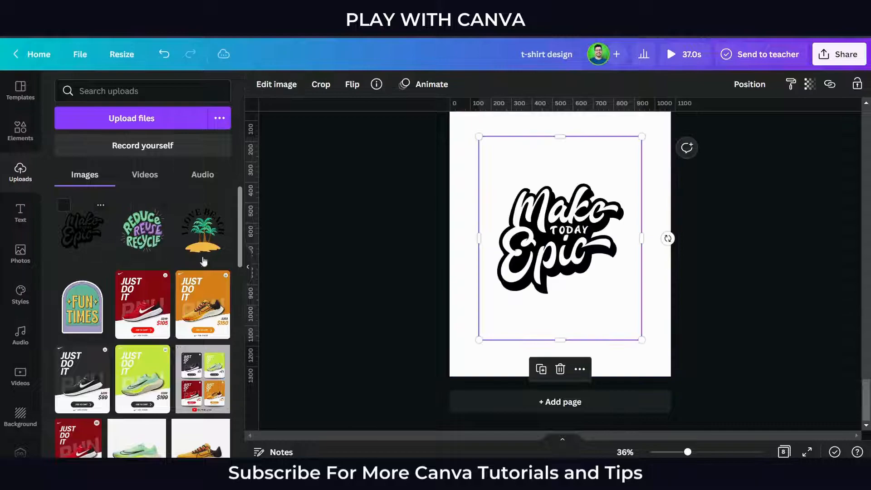
# - Put the Reduce Reuse Recycle image on page 7 into the Sweatshirt 3 mockup from Smartmockups
pyautogui.click(248, 267)
pyautogui.scroll(3, 317, 299)
pyautogui.scroll(3, 342, 314)
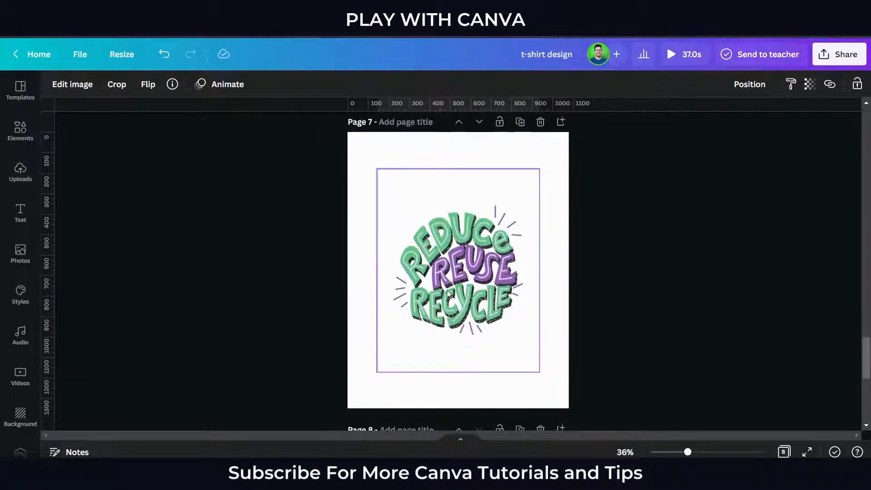
pyautogui.click(457, 254)
pyautogui.click(72, 84)
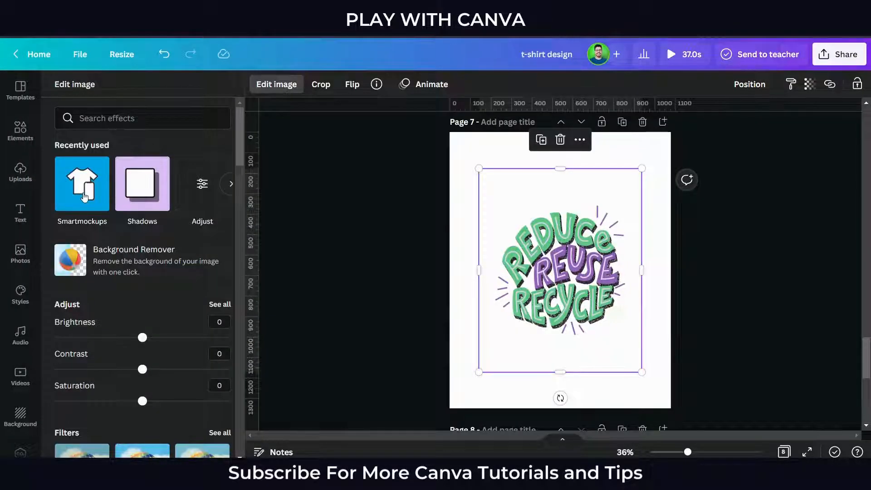
pyautogui.click(83, 193)
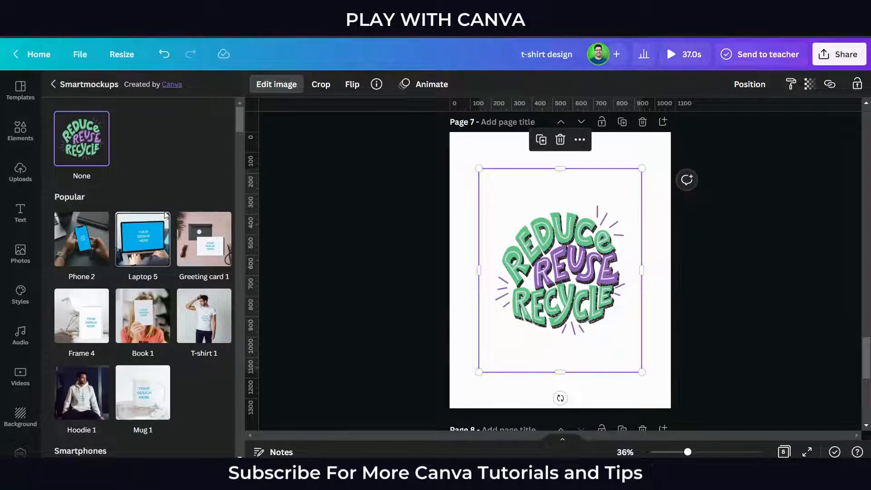
pyautogui.scroll(-10, 183, 271)
pyautogui.scroll(-15, 184, 271)
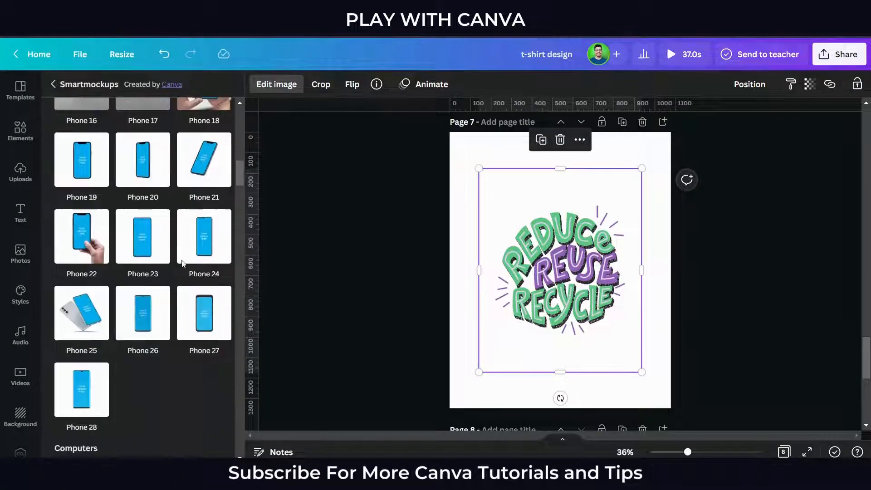
pyautogui.moveTo(237, 216); pyautogui.dragTo(241, 361)
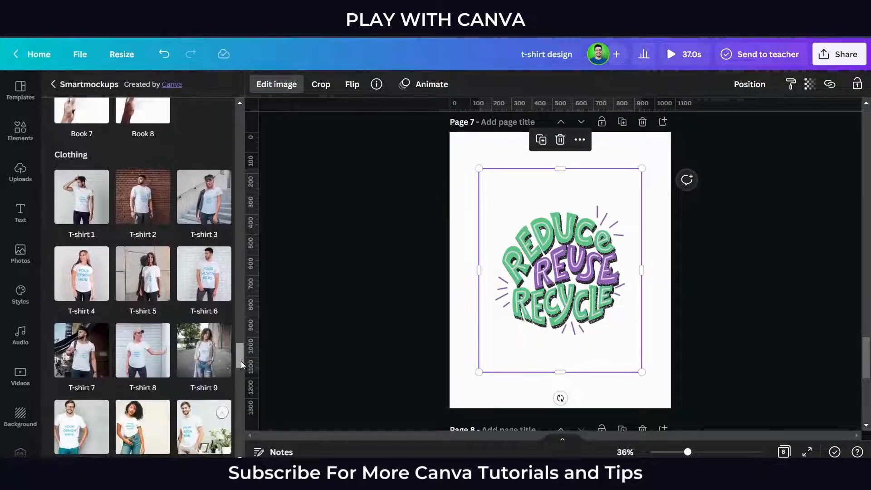
pyautogui.scroll(-5, 183, 317)
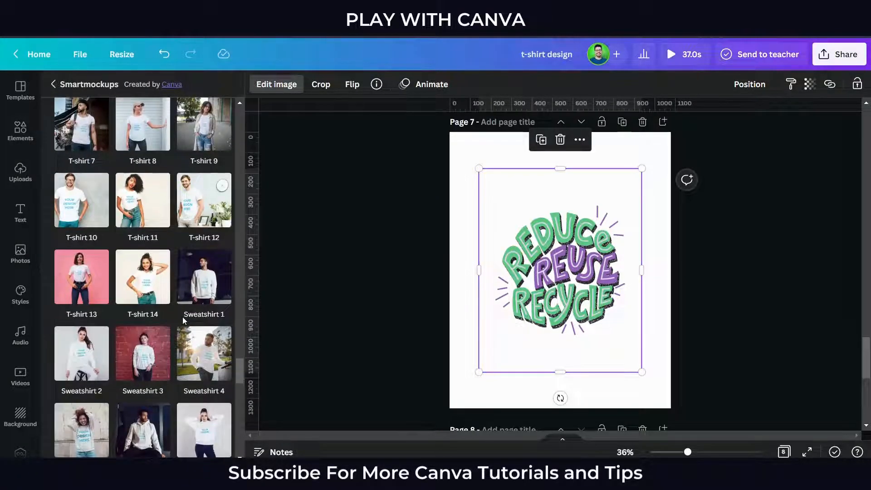
pyautogui.scroll(-3, 182, 316)
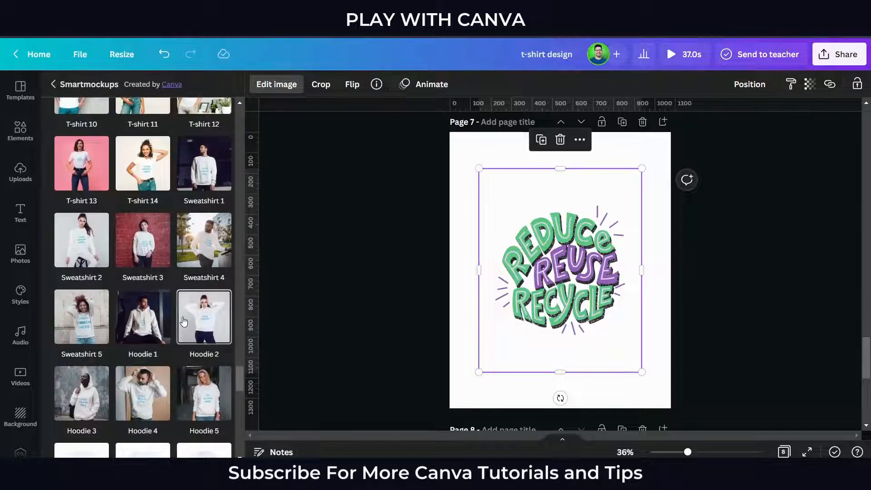
pyautogui.click(137, 248)
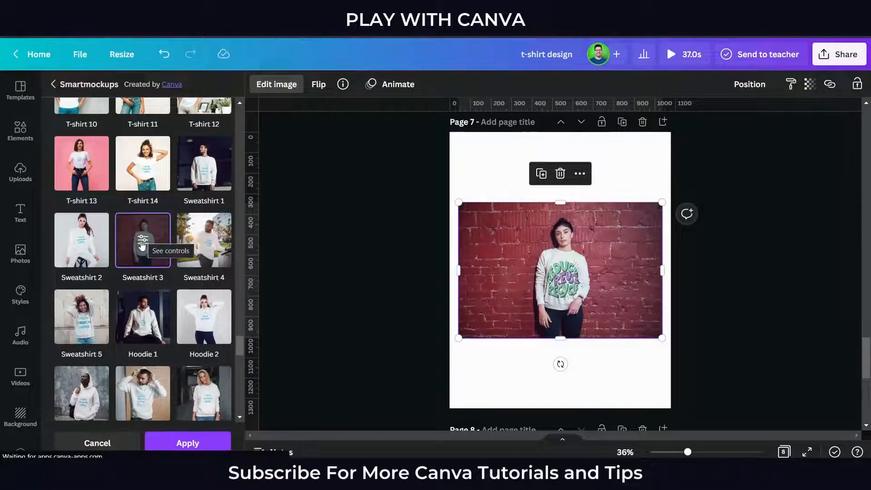
# - Open the Sweatshirt 3 mockup's controls and set the crop of the Reduce Reuse Recycle design to Fit
pyautogui.click(142, 240)
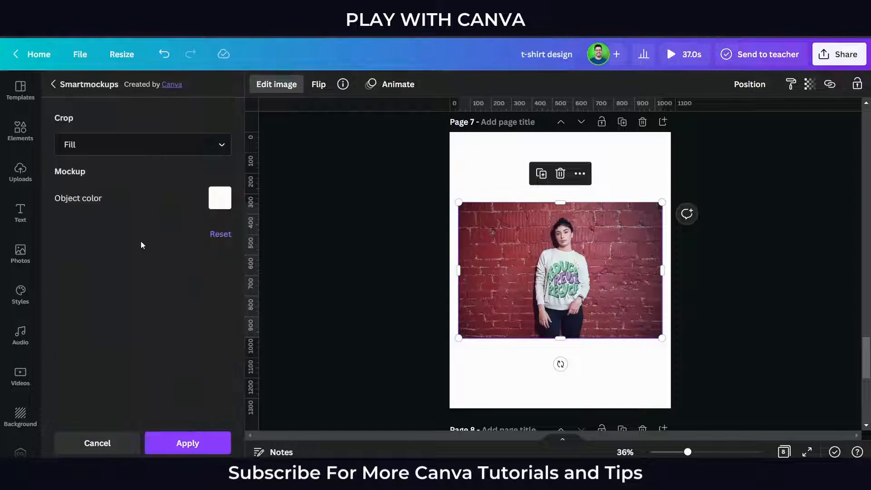
pyautogui.click(142, 157)
pyautogui.click(151, 204)
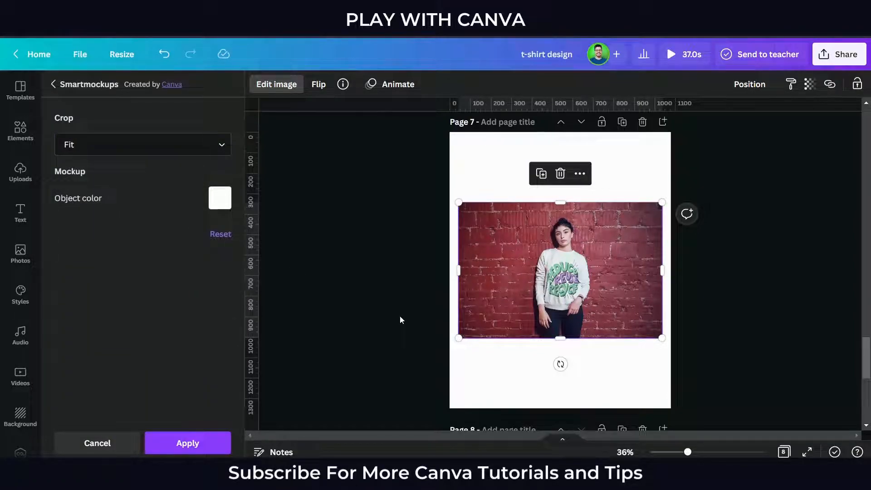
pyautogui.scroll(1, 400, 316)
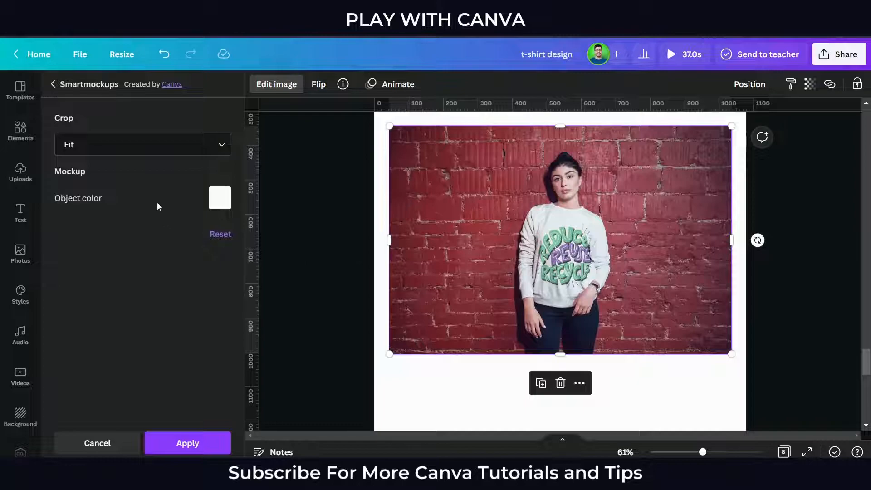
# - Change the Sweatshirt 3 mockup's crop to Custom, try a design size of 50, and settle on a size of 70
pyautogui.click(169, 152)
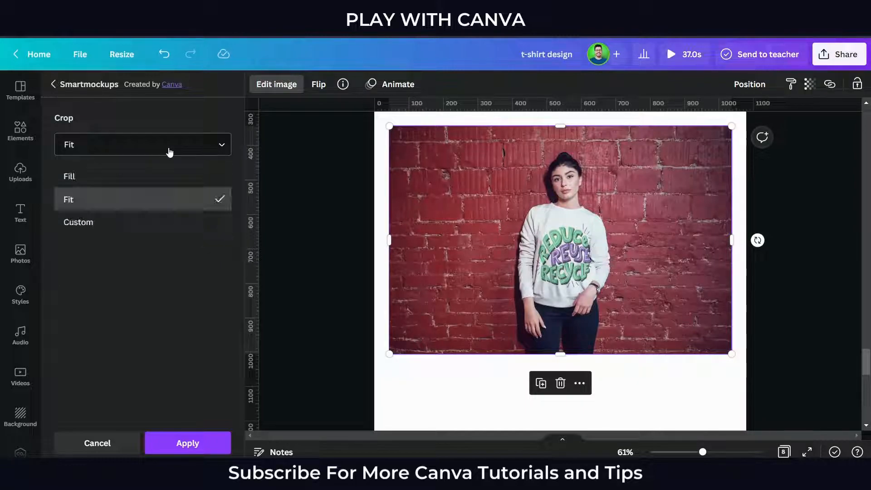
pyautogui.click(145, 230)
pyautogui.click(219, 244)
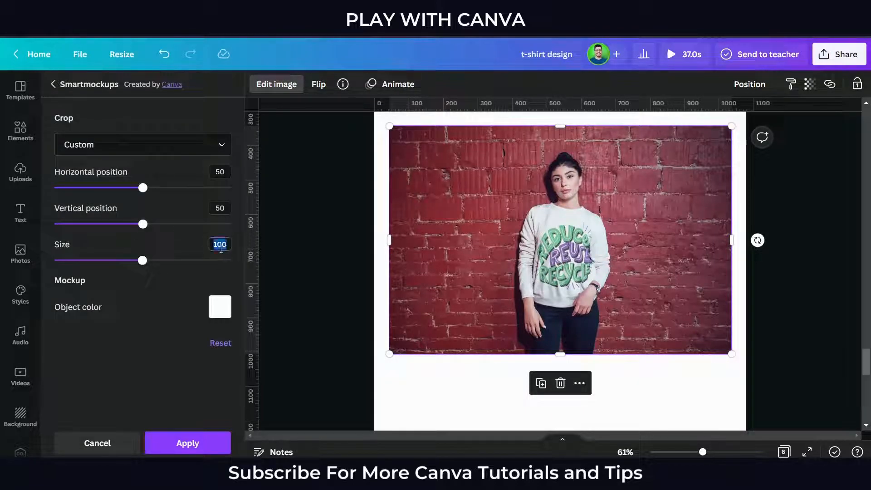
pyautogui.write('50')
pyautogui.press('Return')
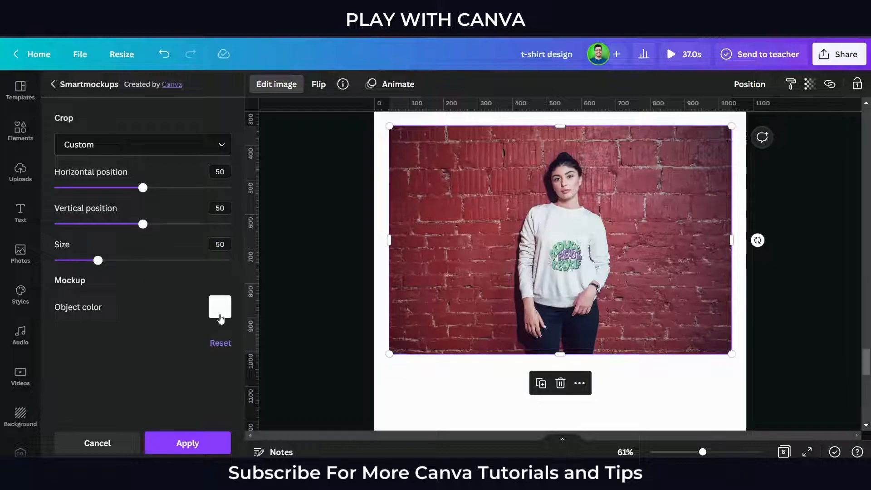
pyautogui.click(128, 261)
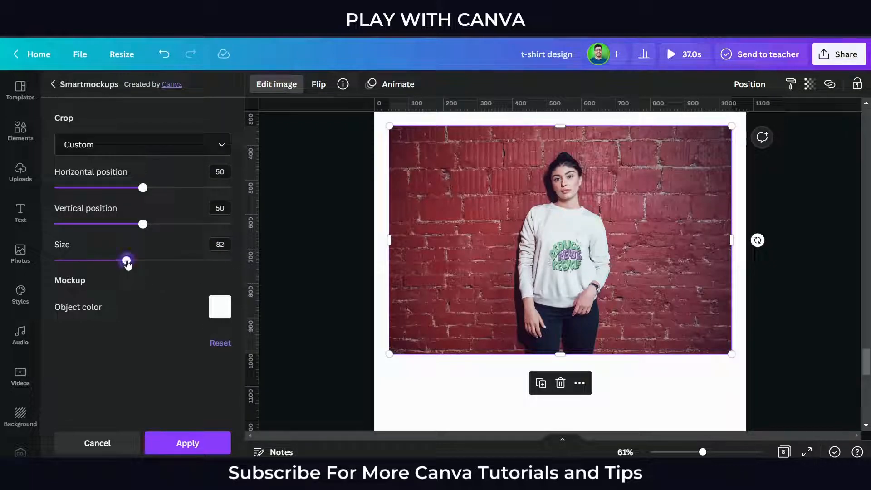
pyautogui.moveTo(128, 262); pyautogui.dragTo(118, 265)
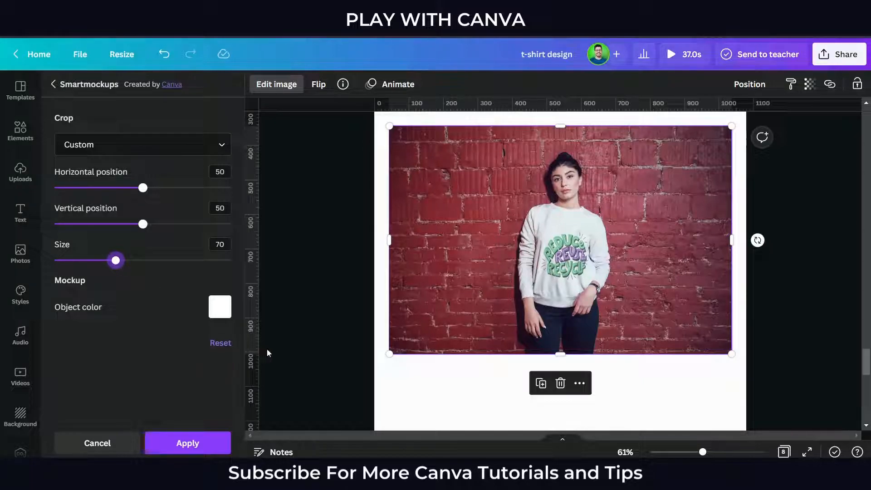
# - Try the grey-blue, yellow, green and purple object colors on the Reduce Reuse Recycle sweatshirt
pyautogui.click(219, 307)
pyautogui.click(253, 270)
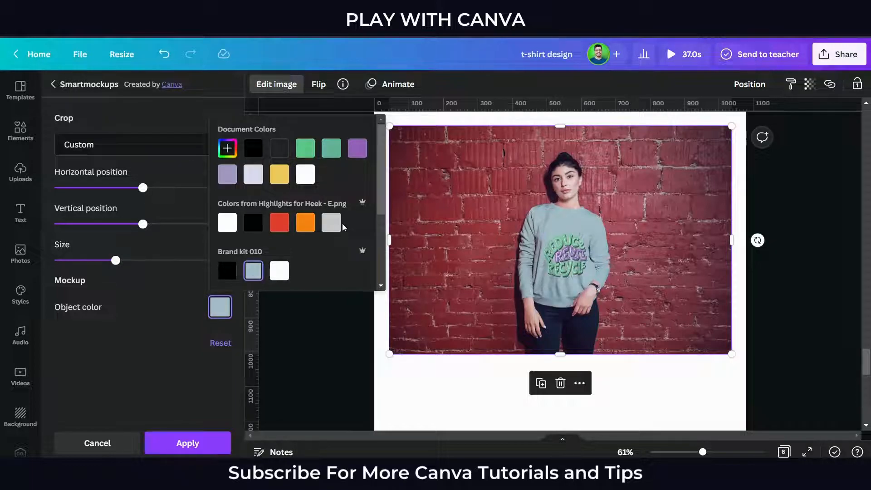
pyautogui.click(278, 178)
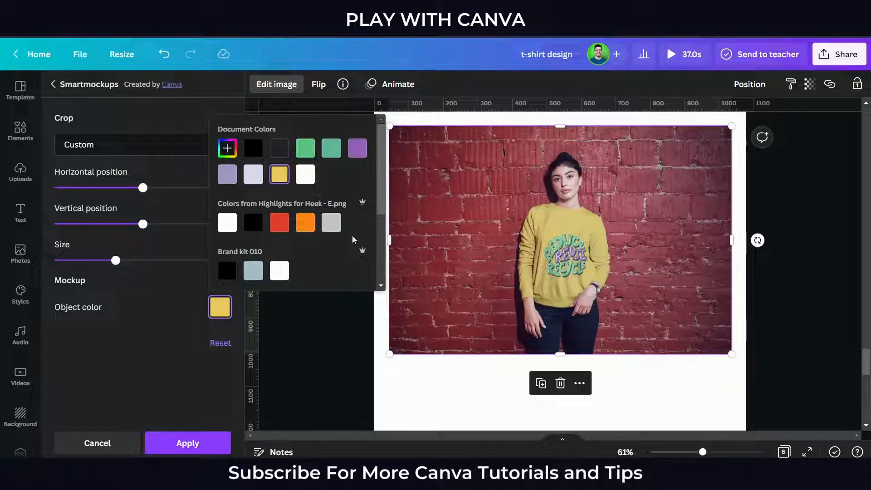
pyautogui.click(310, 151)
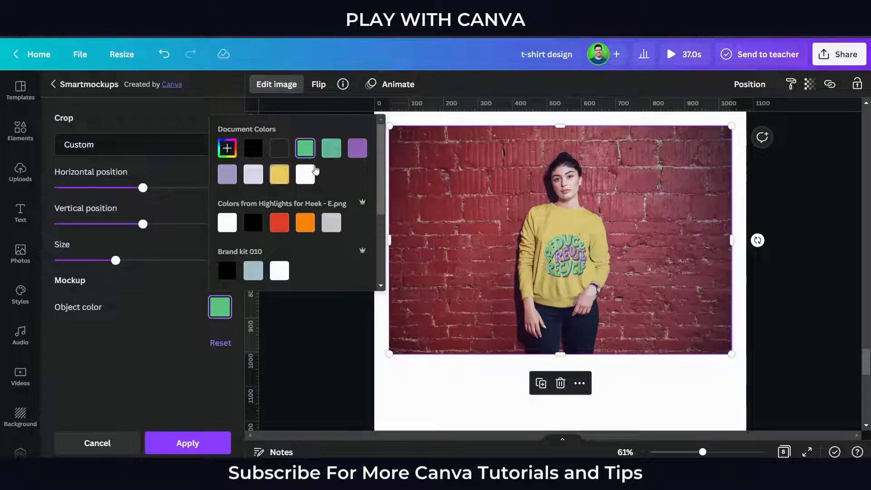
pyautogui.click(358, 149)
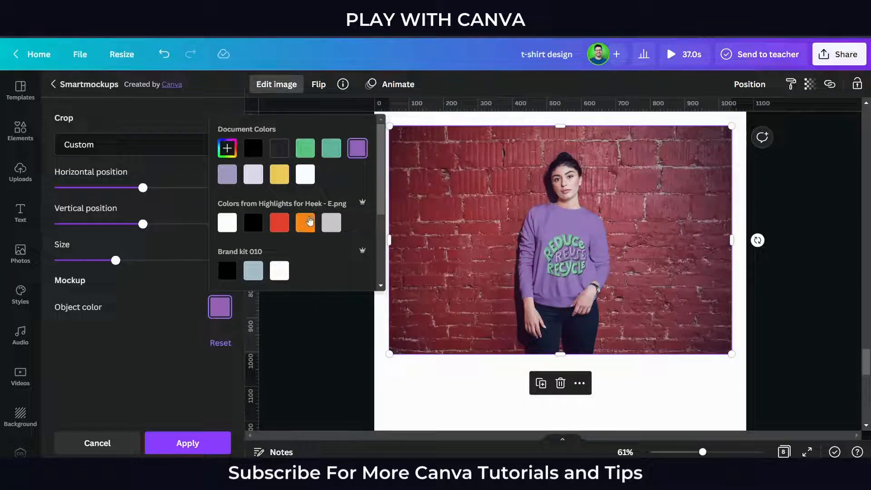
# - Compare the default turquoise and blue shades, set the sweatshirt's object color to dark teal, and apply the mockup
pyautogui.scroll(-3, 310, 220)
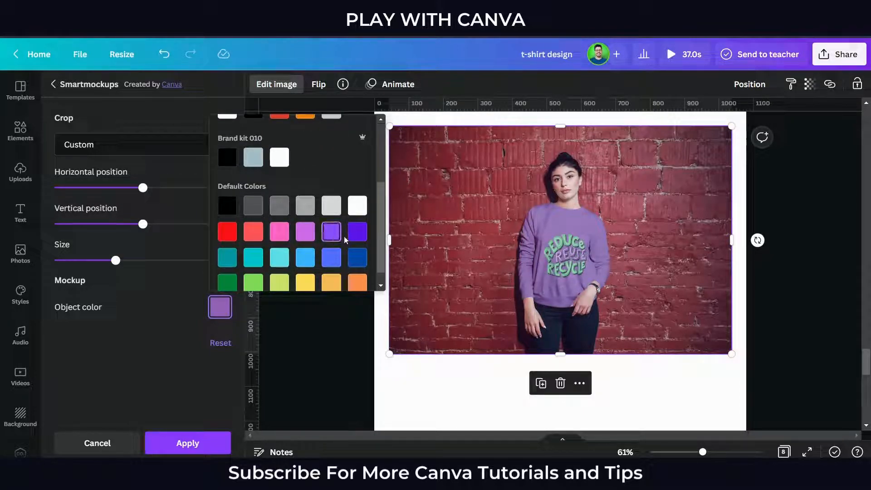
pyautogui.click(283, 262)
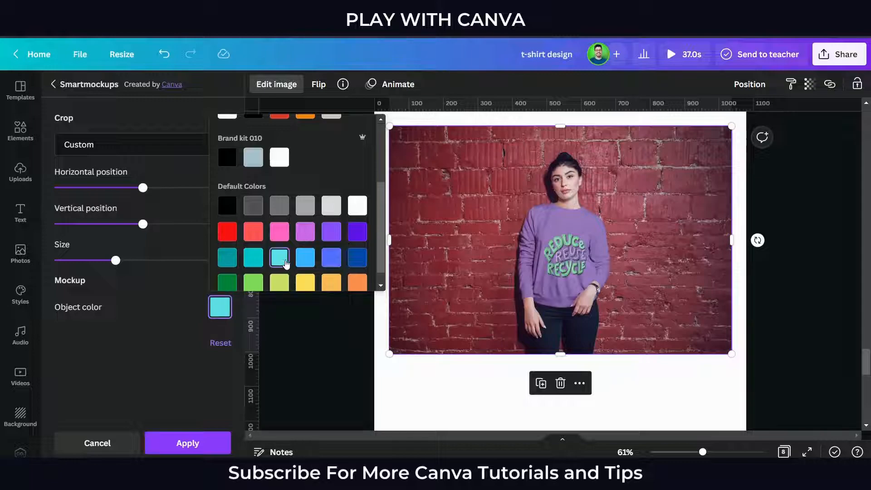
pyautogui.click(324, 259)
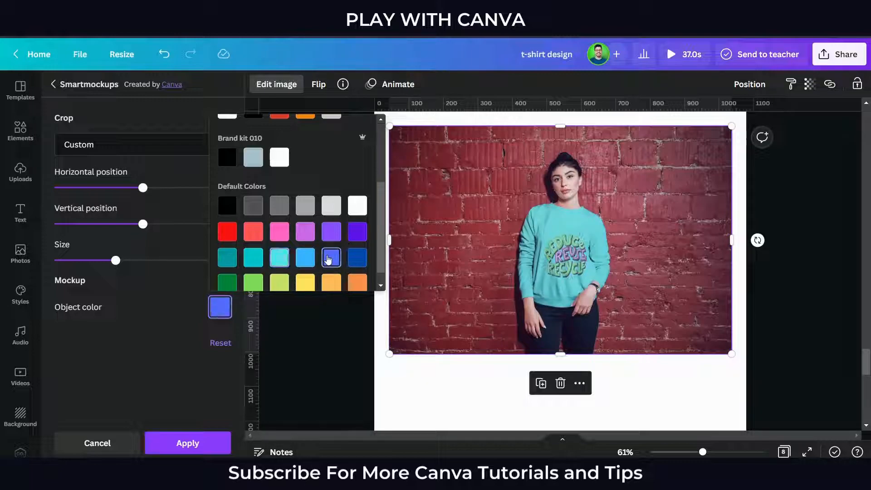
pyautogui.click(252, 260)
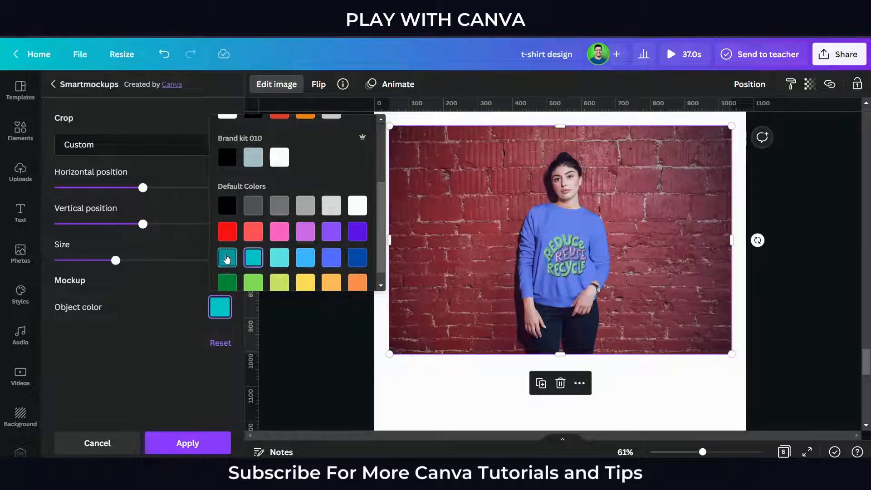
pyautogui.click(227, 261)
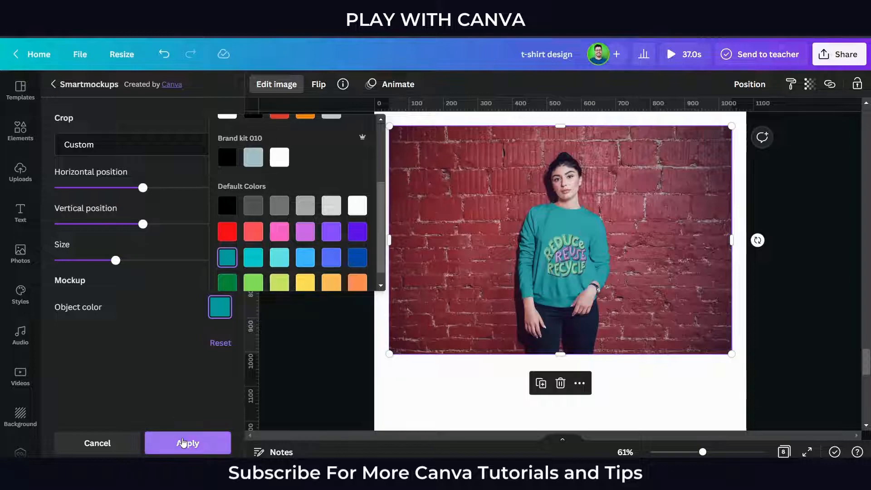
pyautogui.click(189, 442)
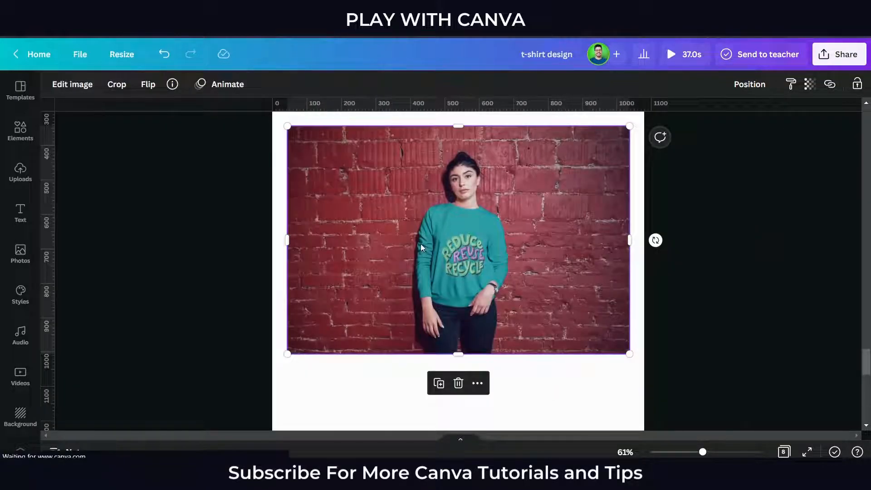
# - Set the teal sweatshirt mockup image as the background of page 7 and adjust its position within the page
pyautogui.rightClick(421, 244)
pyautogui.click(495, 419)
pyautogui.scroll(-3, 496, 385)
pyautogui.doubleClick(489, 374)
pyautogui.moveTo(488, 338); pyautogui.dragTo(483, 337)
pyautogui.click(692, 345)
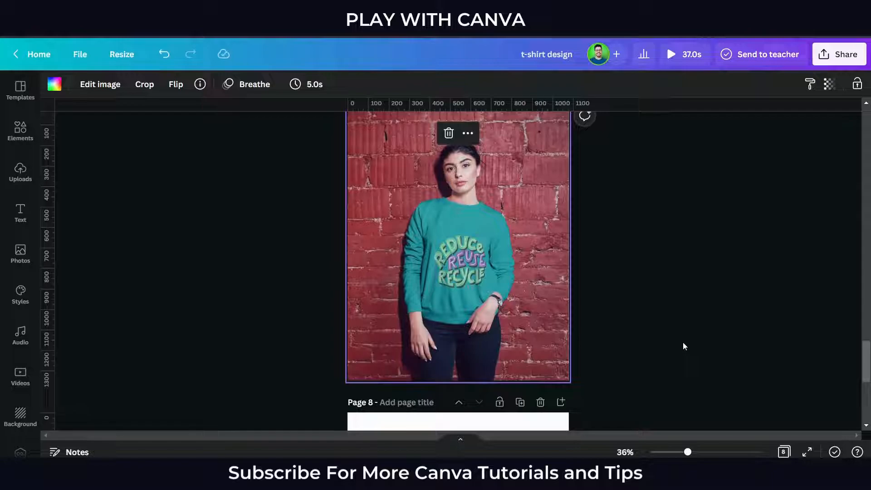
pyautogui.scroll(5, 682, 337)
# - Put the Make Today Epic image on page 8 into the Sweatshirt 1 mockup from Smartmockups
pyautogui.scroll(-10, 682, 337)
pyautogui.click(510, 328)
pyautogui.click(84, 84)
pyautogui.click(91, 217)
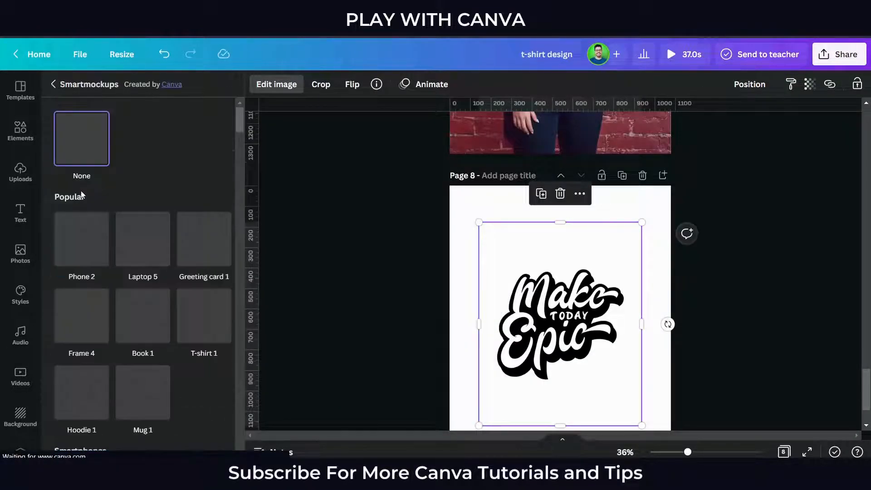
pyautogui.scroll(-2, 181, 273)
pyautogui.scroll(-4, 180, 277)
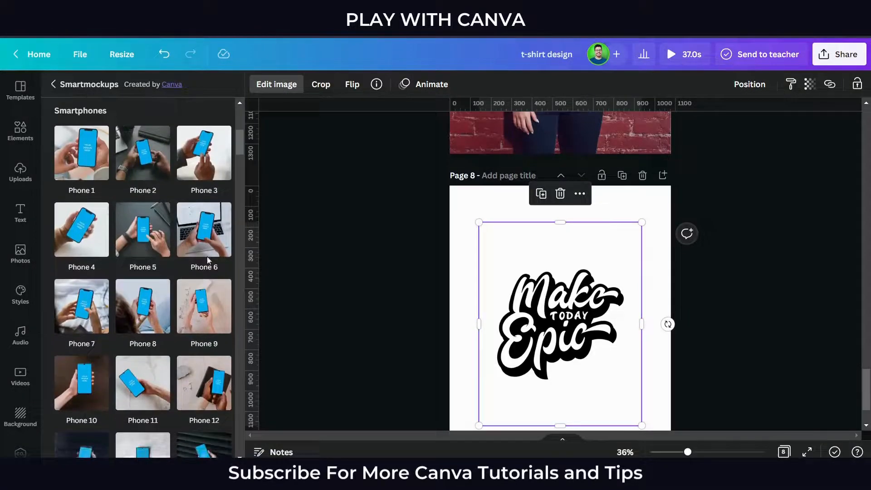
pyautogui.moveTo(241, 154); pyautogui.dragTo(239, 356)
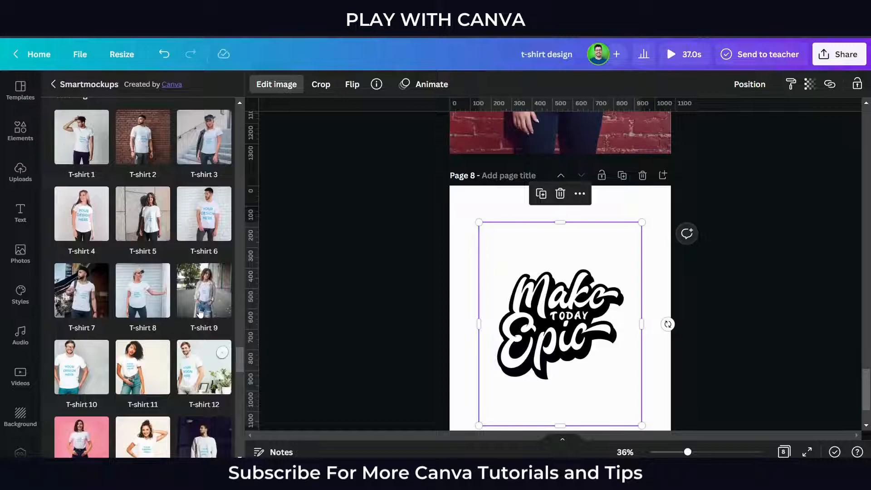
pyautogui.scroll(-3, 181, 310)
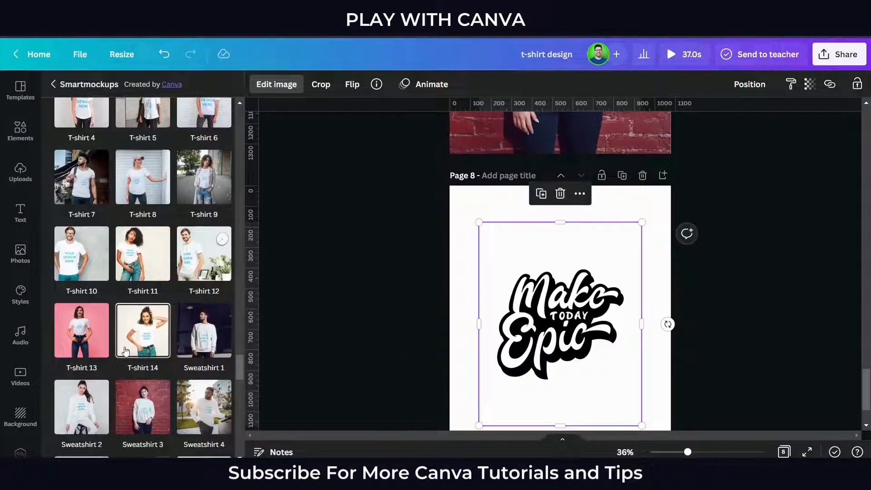
pyautogui.scroll(-2, 138, 351)
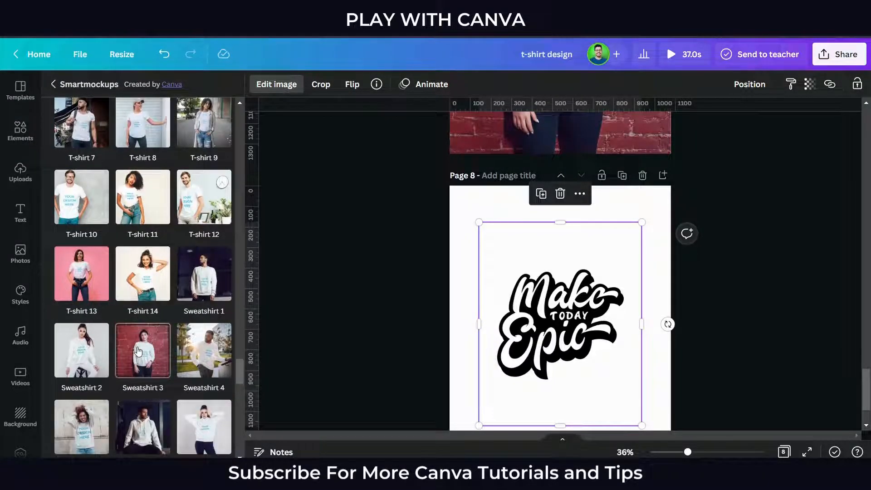
pyautogui.scroll(-1, 167, 334)
pyautogui.scroll(-2, 169, 326)
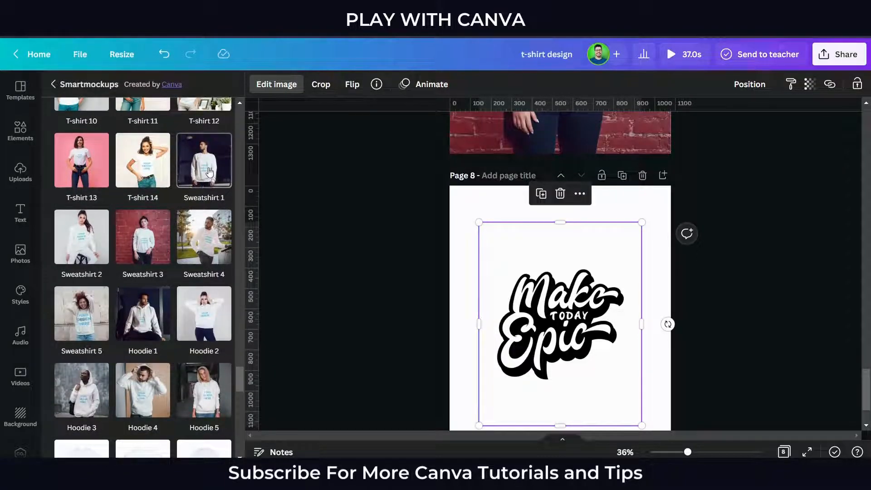
pyautogui.click(207, 168)
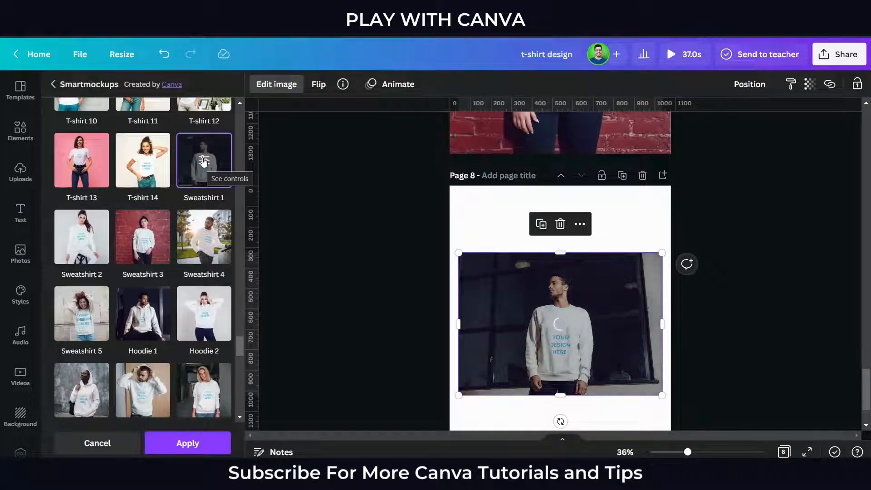
# - Set the crop of the Make Today Epic design in the Sweatshirt 1 mockup to Fit and inspect the print up close
pyautogui.click(203, 160)
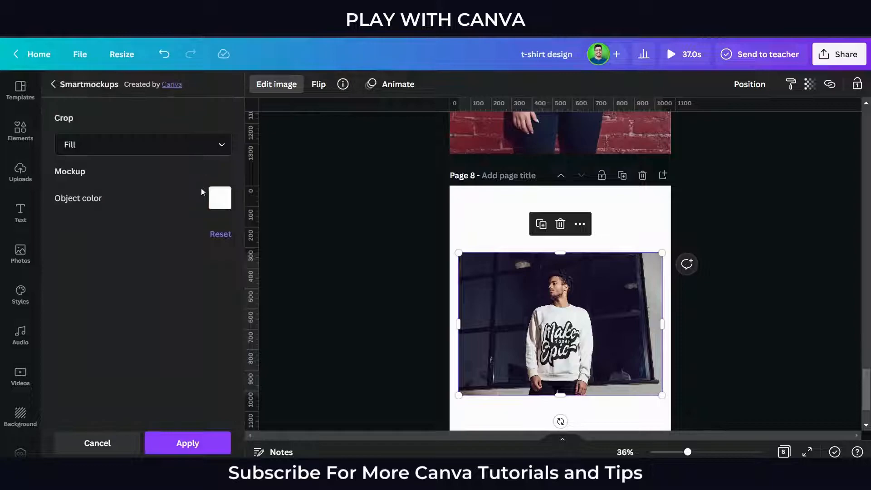
pyautogui.click(150, 147)
pyautogui.click(148, 199)
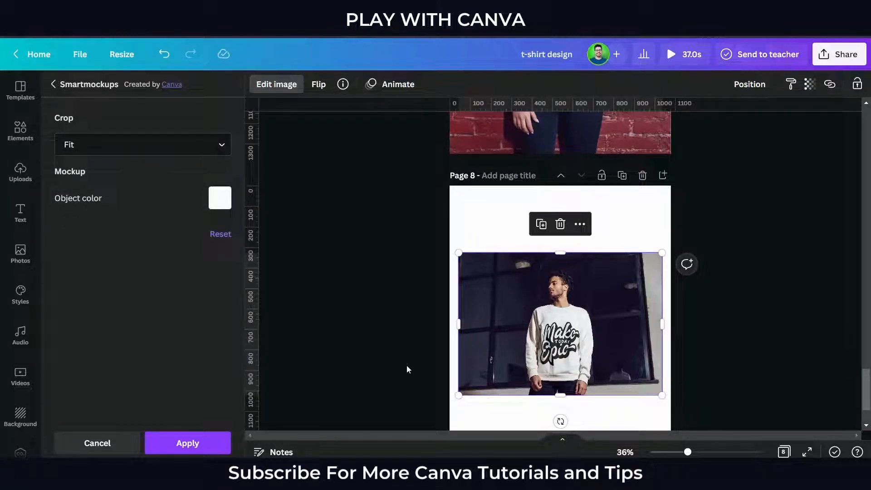
pyautogui.scroll(3, 407, 364)
pyautogui.scroll(2, 394, 382)
pyautogui.scroll(-2, 394, 383)
pyautogui.scroll(1, 391, 382)
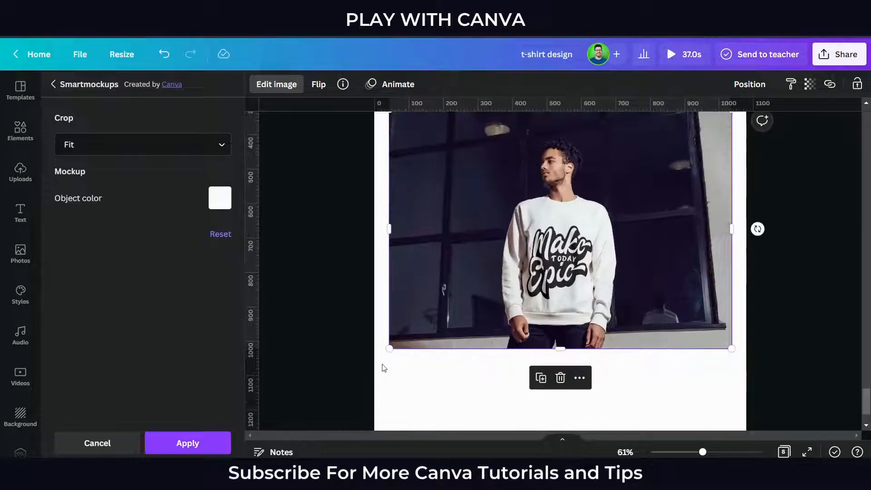
# - Change the Sweatshirt 1 mockup's crop to Custom with a design size of 75 and apply the mockup
pyautogui.click(169, 144)
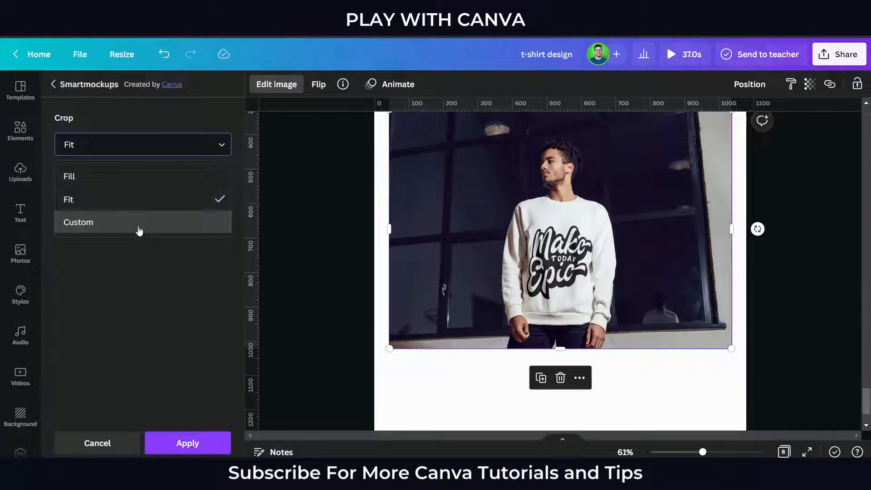
pyautogui.click(145, 223)
pyautogui.click(130, 260)
pyautogui.moveTo(130, 262); pyautogui.dragTo(121, 262)
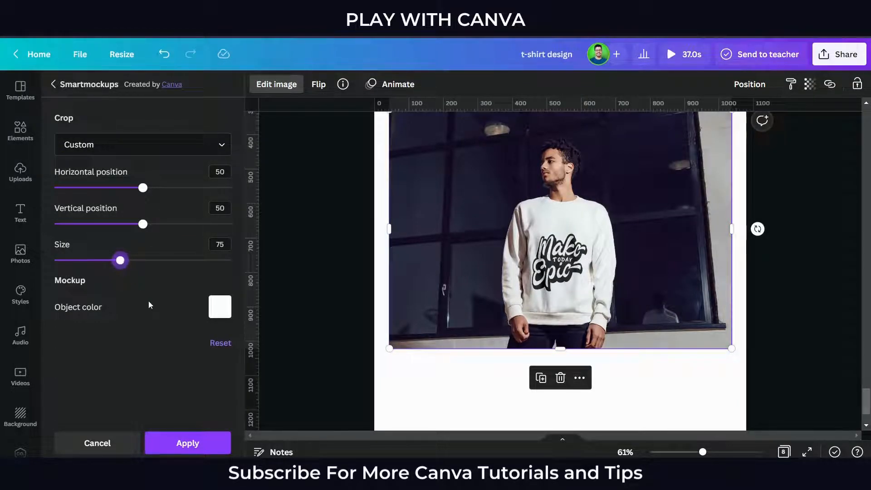
pyautogui.click(187, 443)
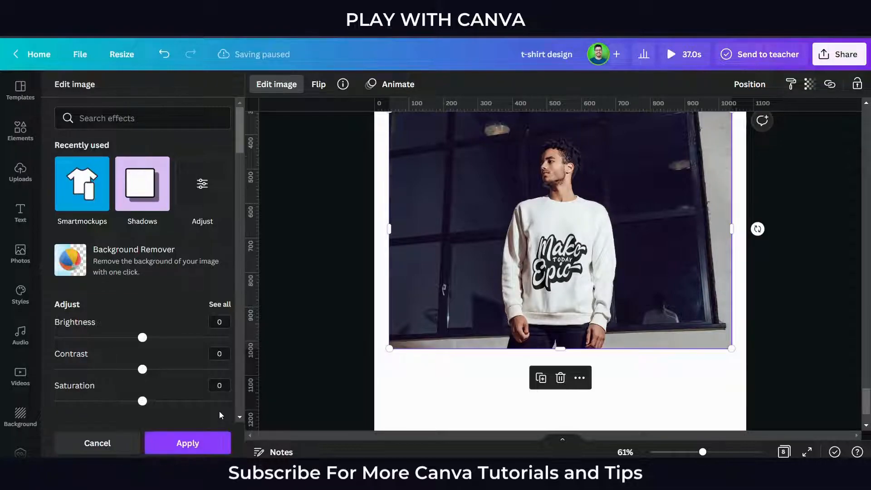
pyautogui.click(207, 445)
# - Set the Make Today Epic sweatshirt mockup image as the background of page 8
pyautogui.click(331, 285)
pyautogui.rightClick(402, 263)
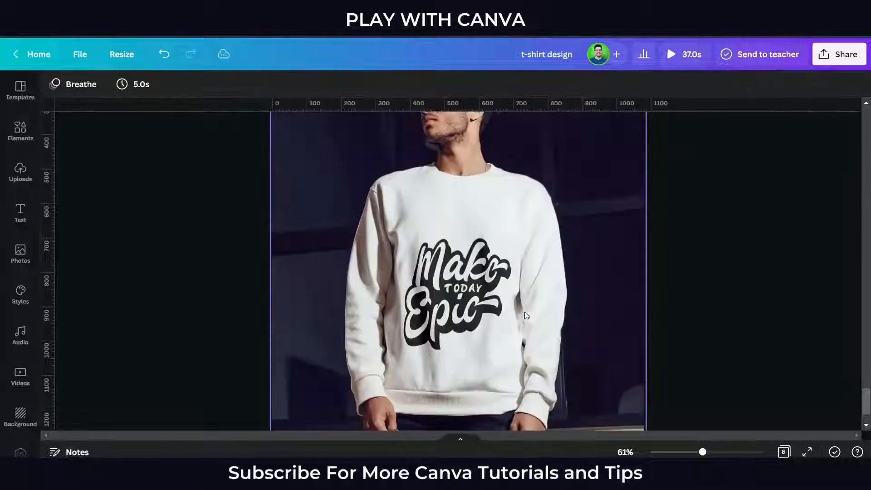